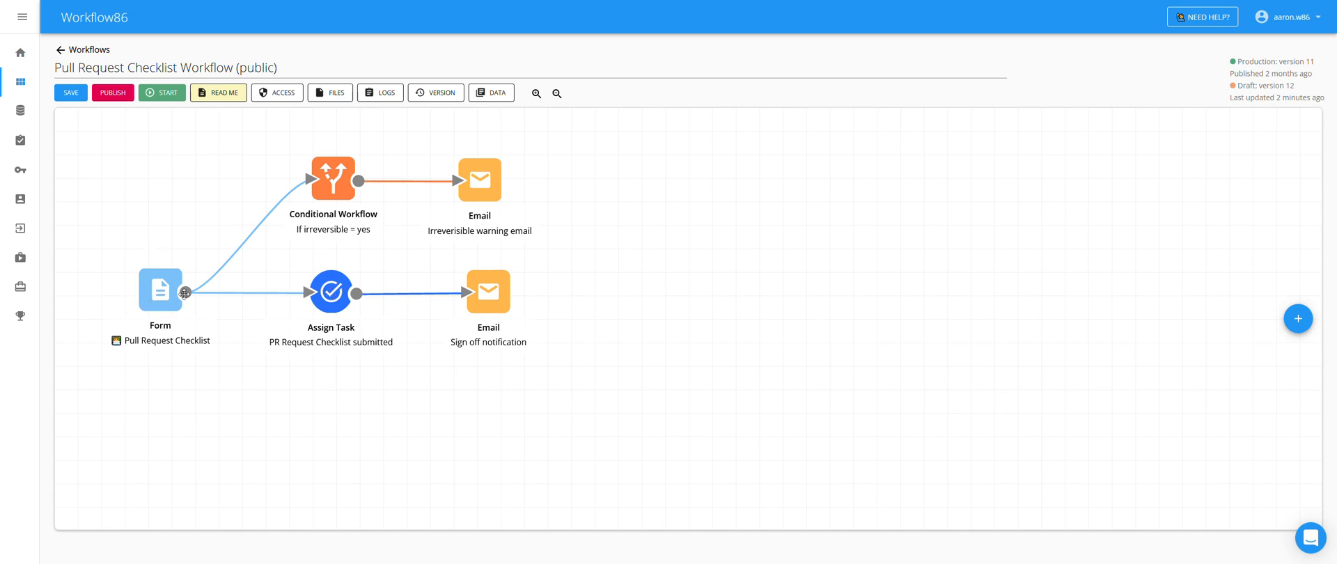
- Open the Pull Request Checklist form step, scroll through its questions, and return to the canvas
click(163, 285)
double_click(163, 285)
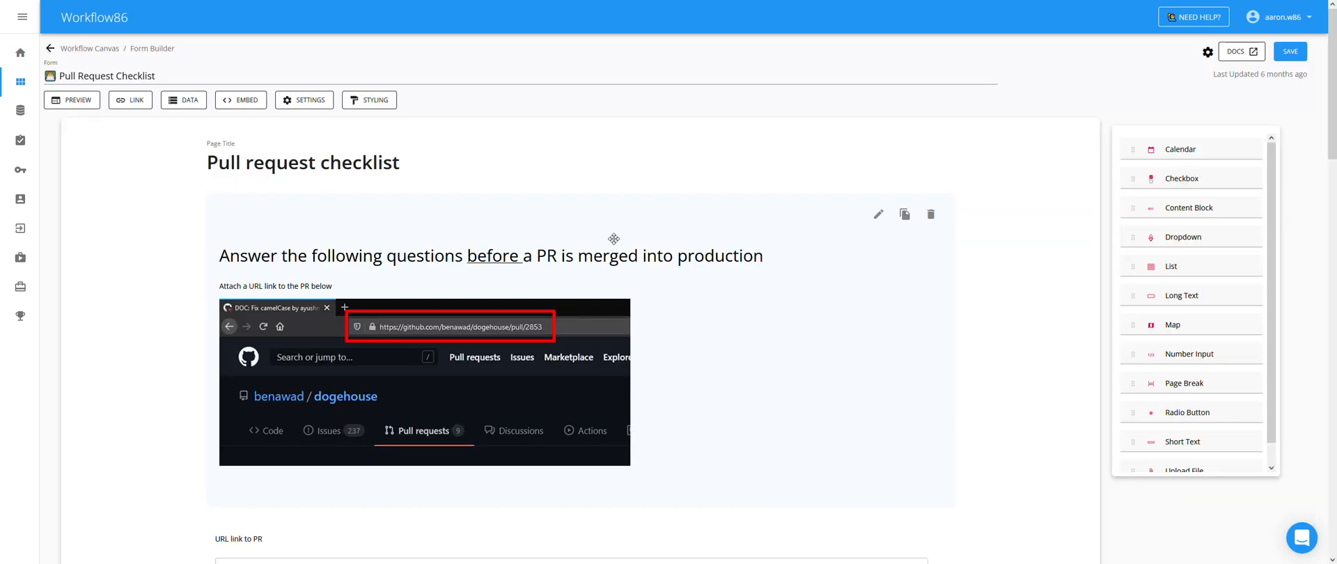
scroll(429, 250, down, 5)
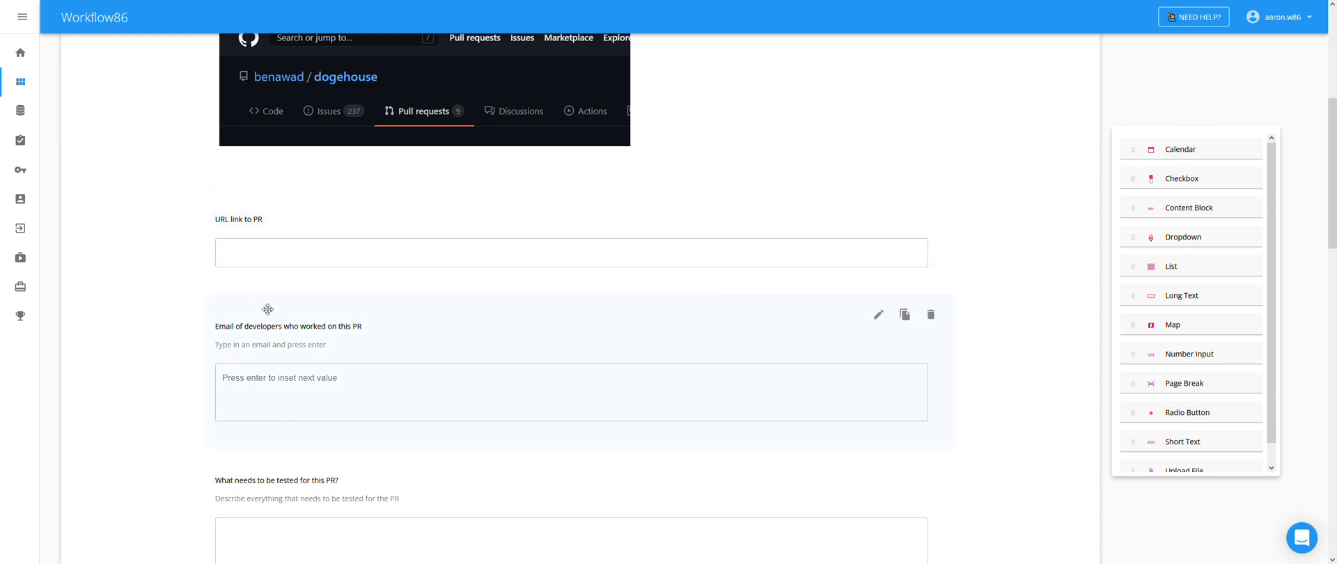
scroll(349, 263, down, 1)
scroll(285, 417, down, 2)
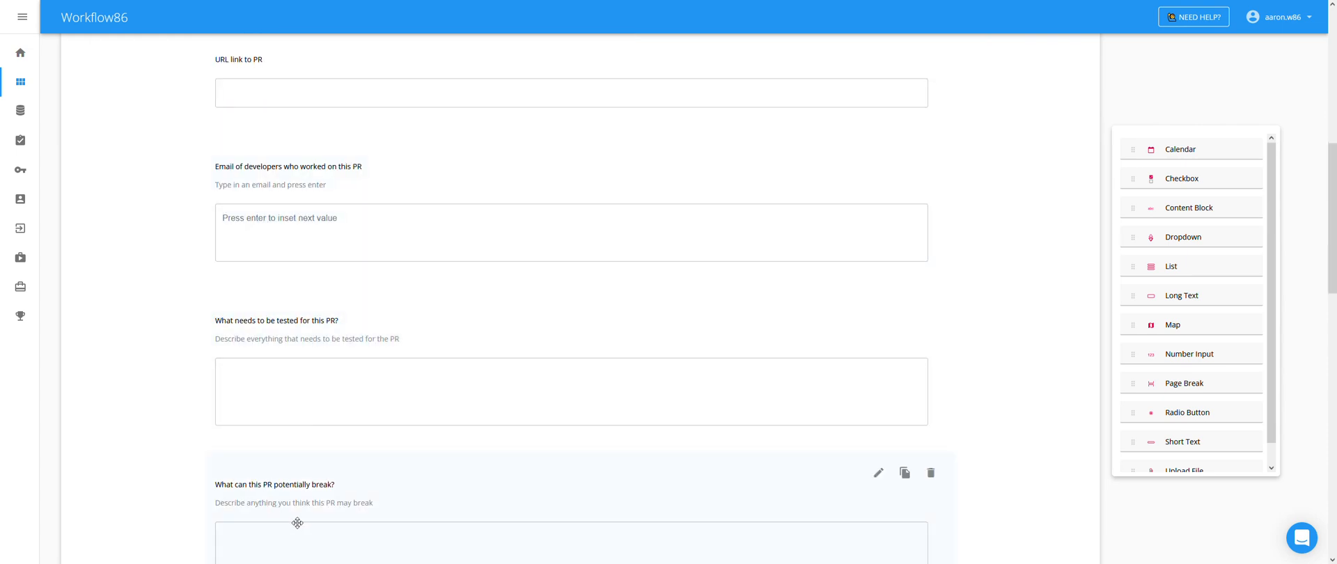
scroll(161, 289, up, 9)
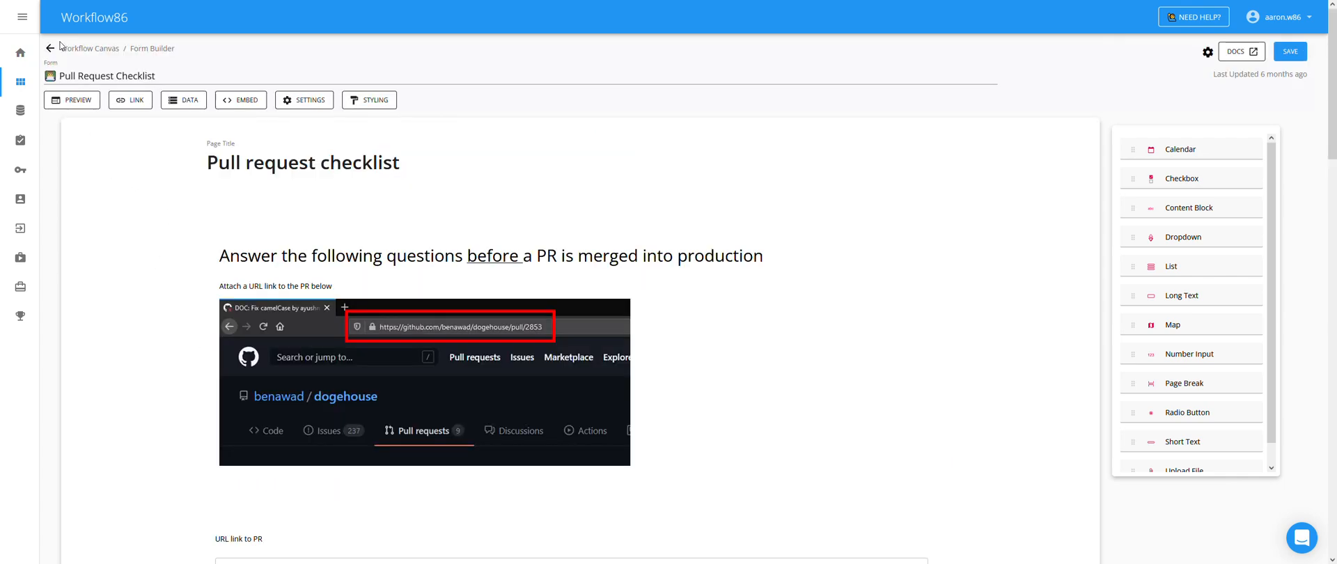
click(53, 49)
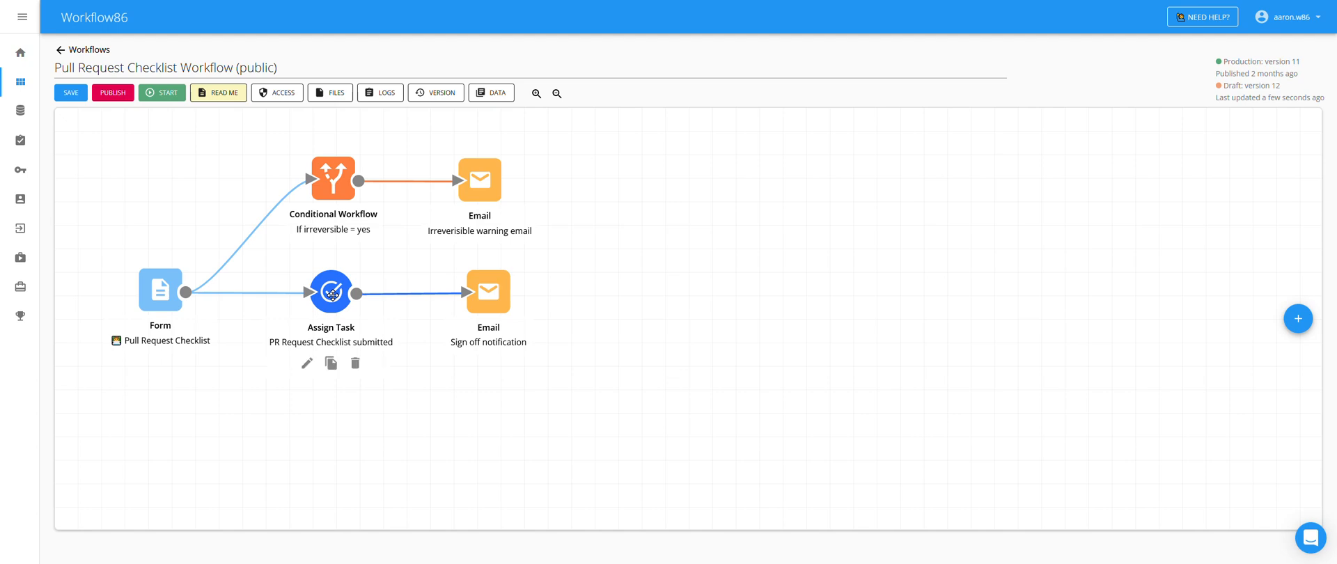
- Open the 'PR Request Checklist submitted' task step and scroll through its Confirm PR merge form
click(361, 356)
scroll(377, 353, down, 10)
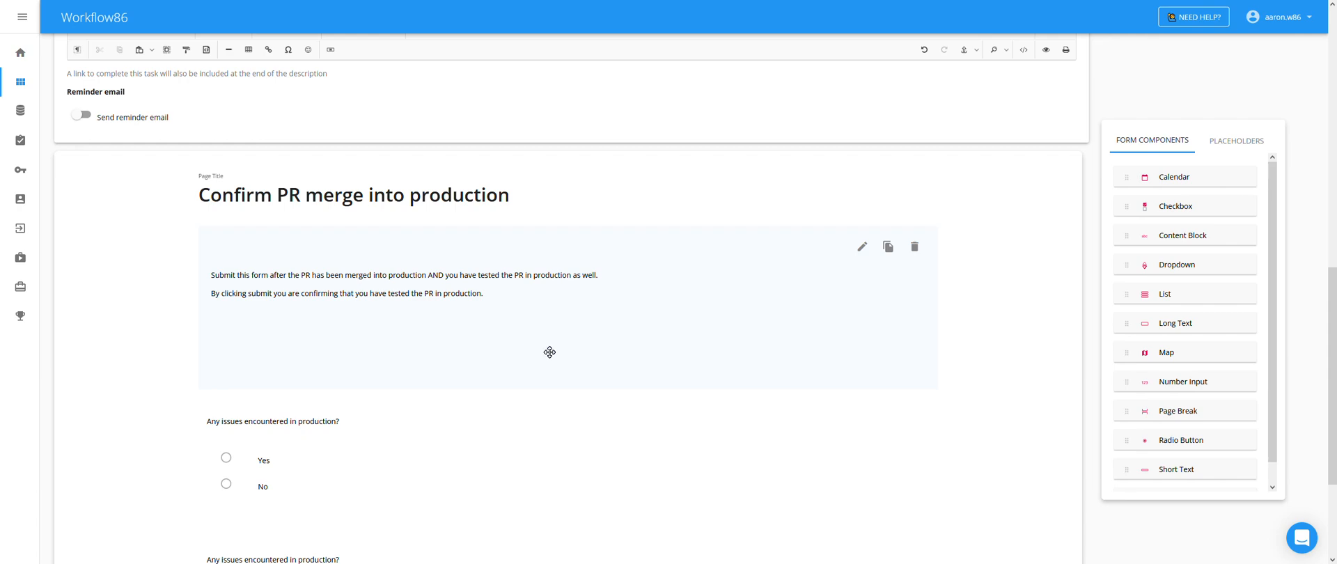
scroll(557, 362, up, 6)
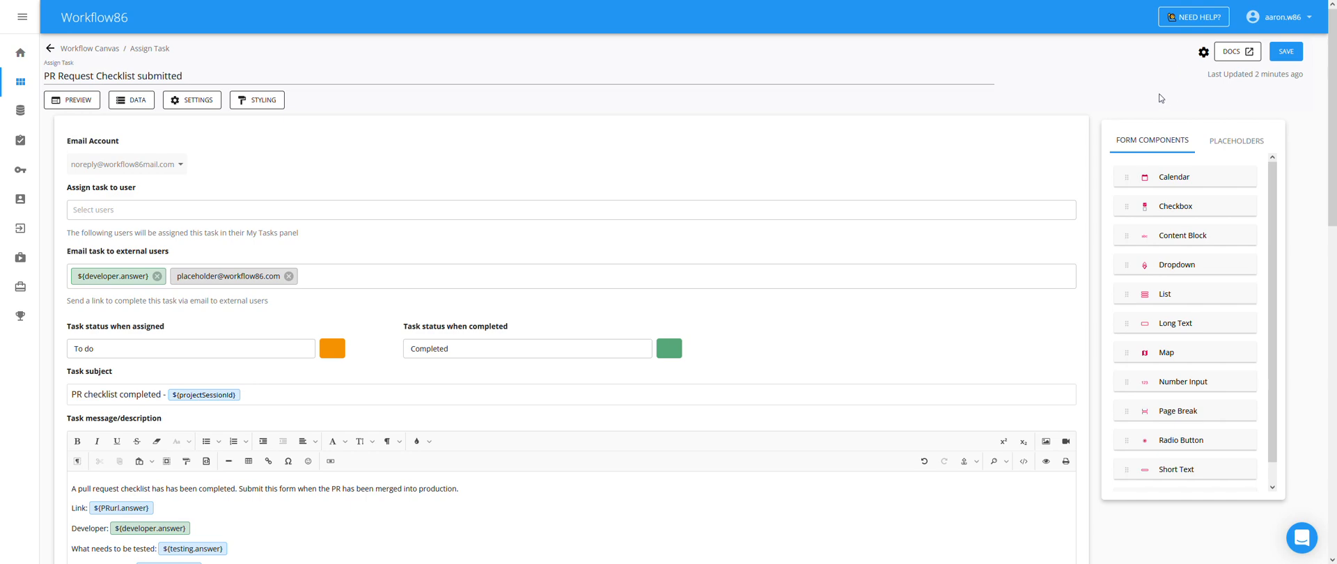
- Turn on Allow placeholders in form content in the task's component settings and save
click(1202, 53)
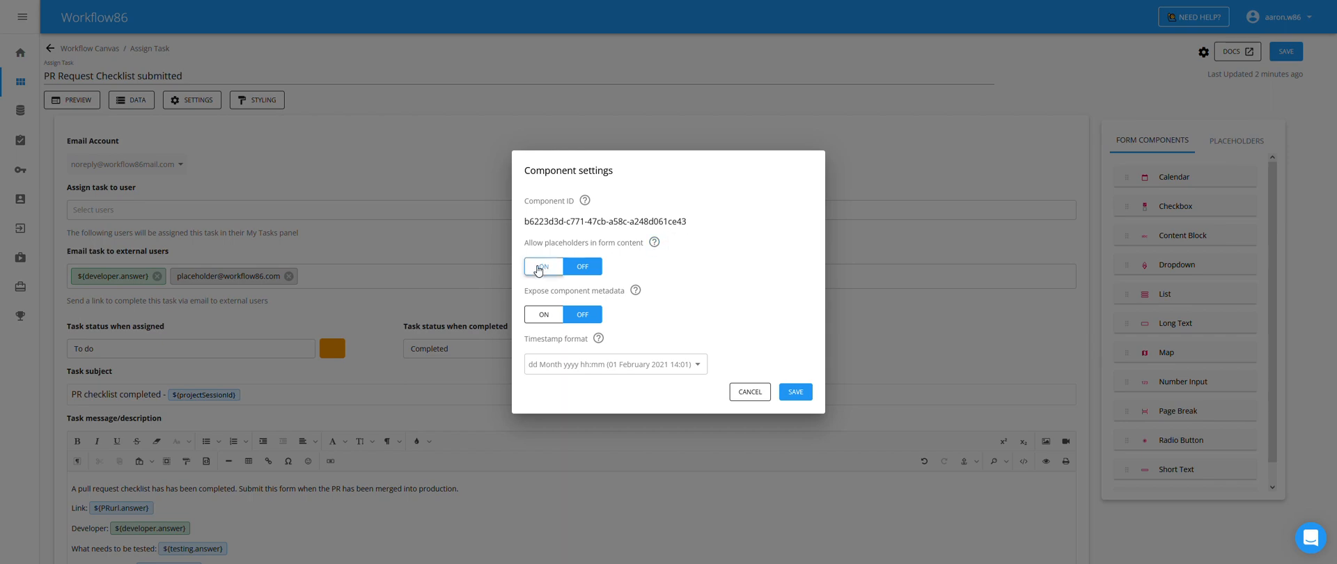
click(538, 268)
click(791, 395)
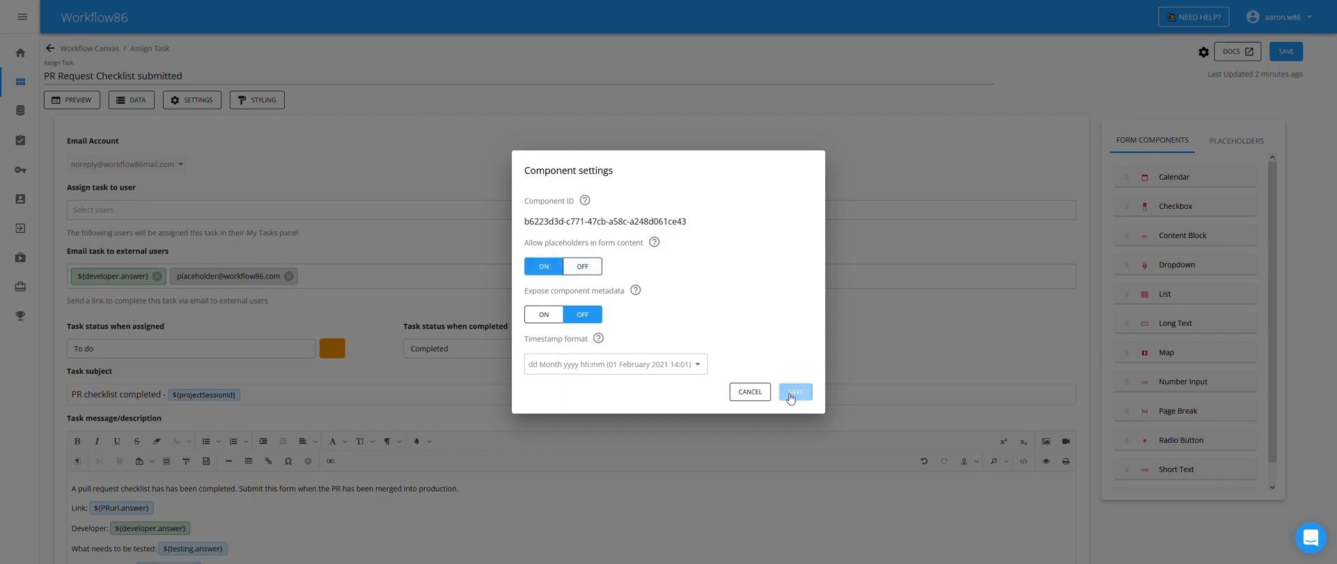
- Open the Confirm PR merge form's introductory text block for editing
scroll(789, 393, down, 6)
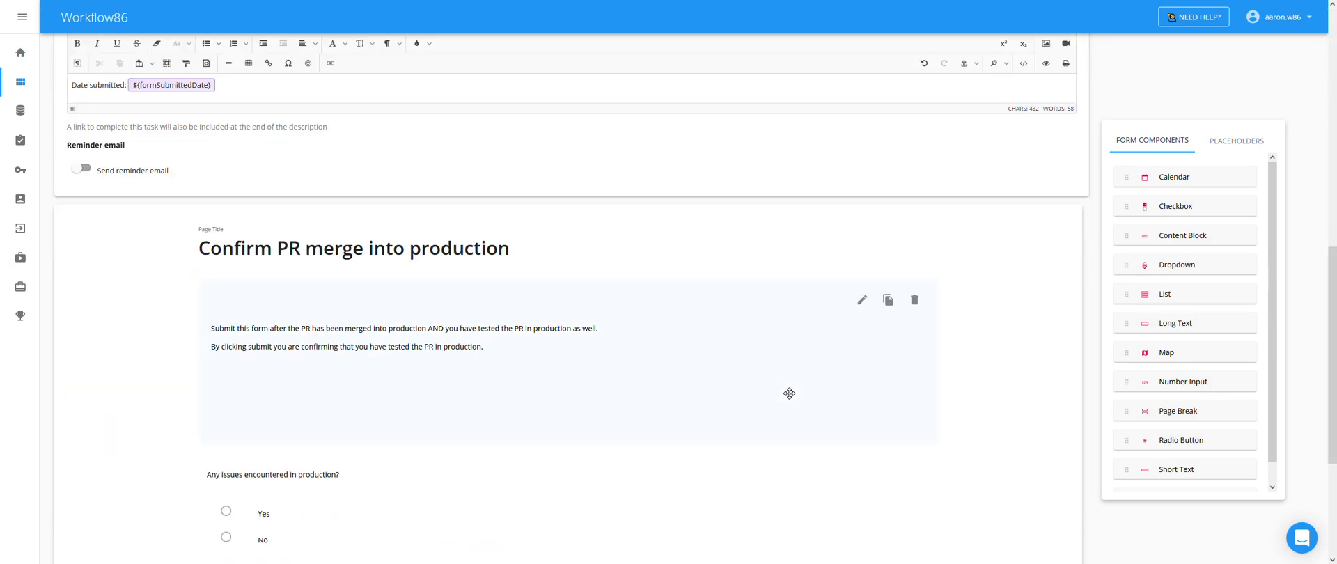
scroll(789, 394, down, 2)
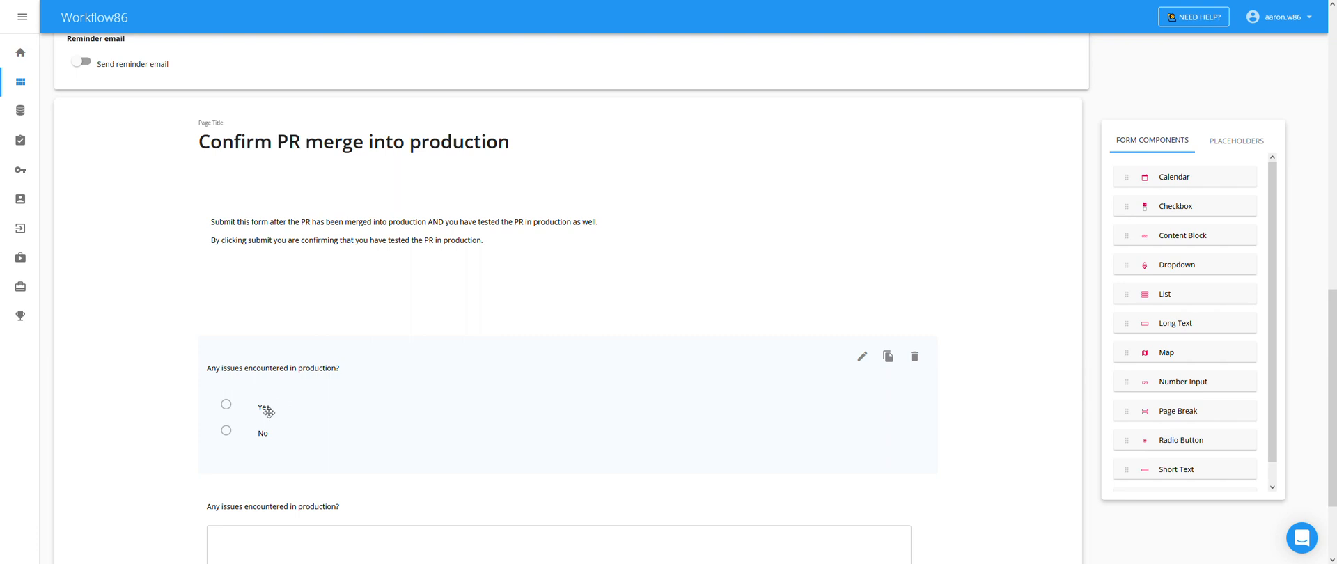
scroll(311, 496, down, 2)
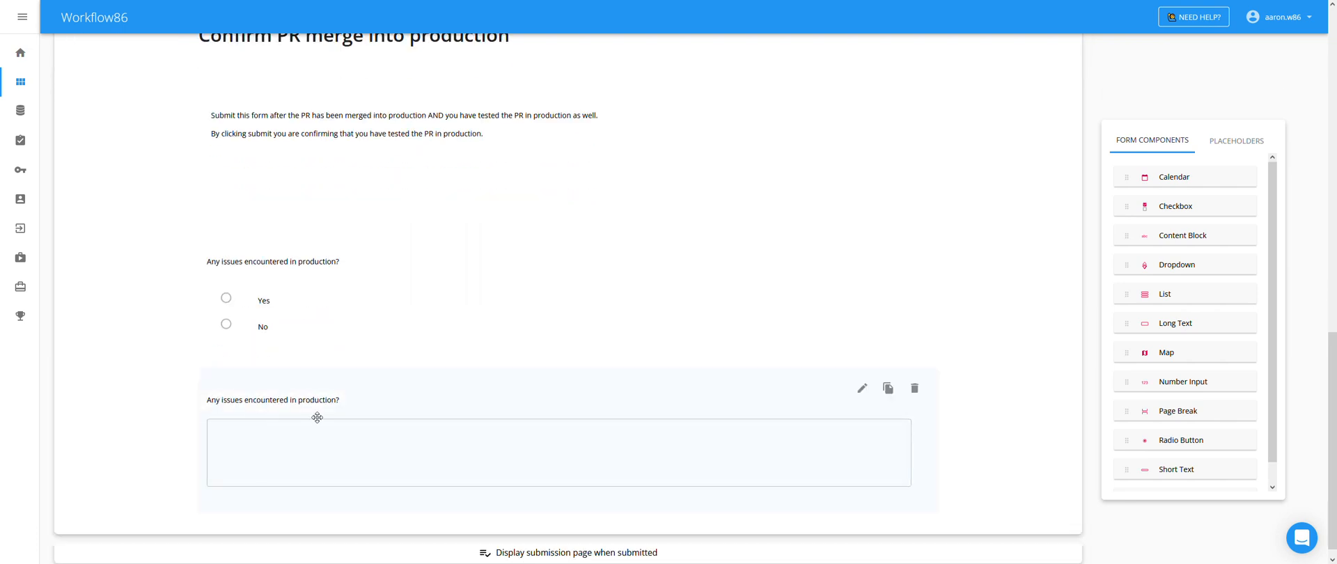
scroll(416, 391, up, 2)
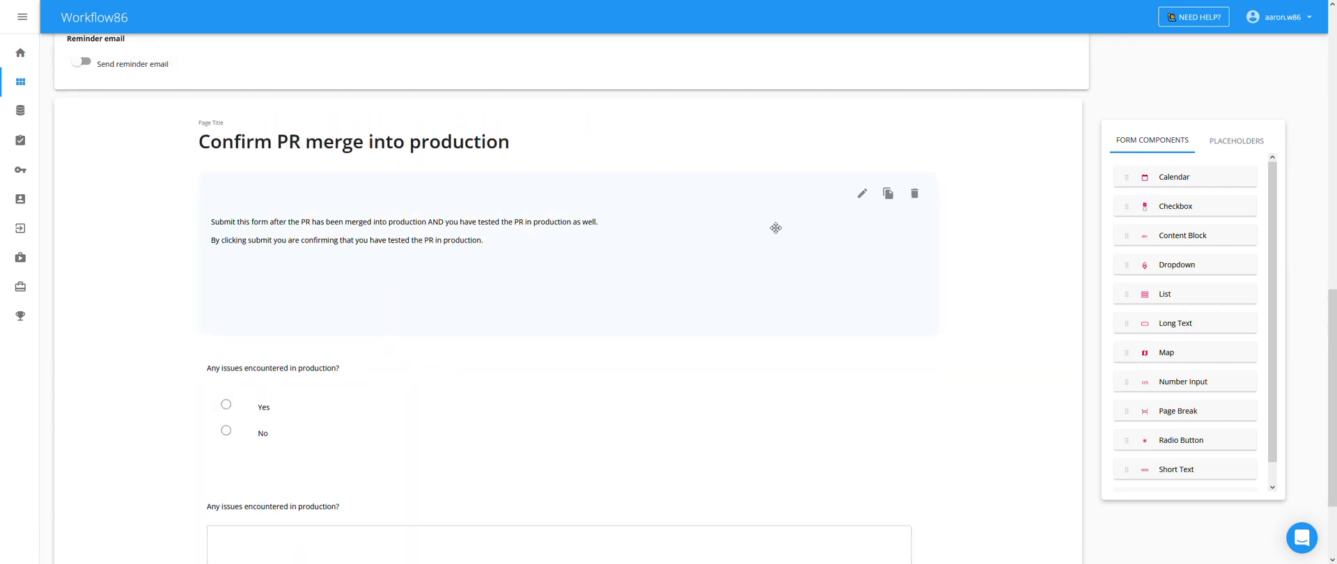
click(860, 195)
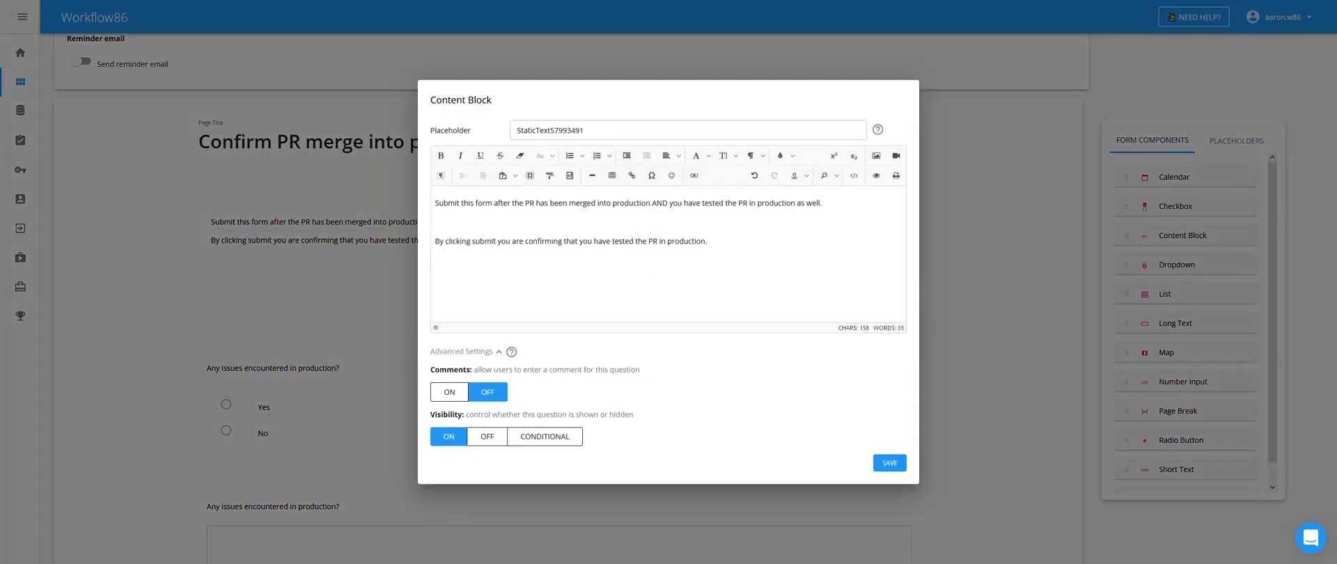
- Replace the blank line with 'Pull Request URL: ${PRurl.answer}' after the introduction's second paragraph and save
click(435, 222)
key(BackSpace)
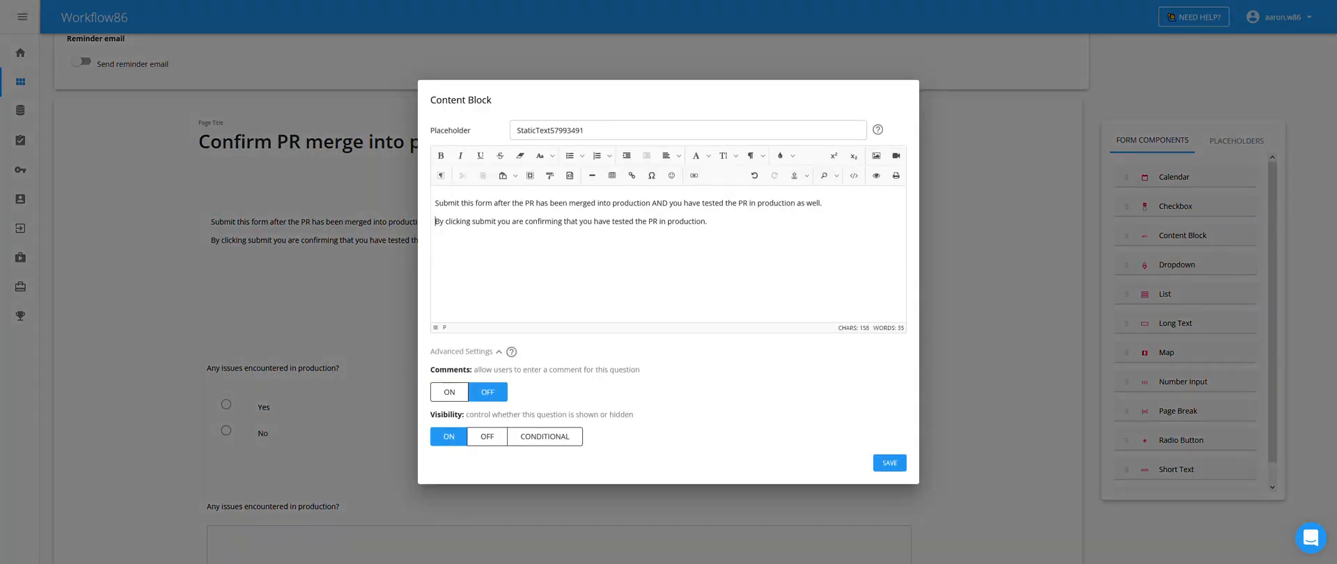
key(Return)
text(Pull Request URL: $)
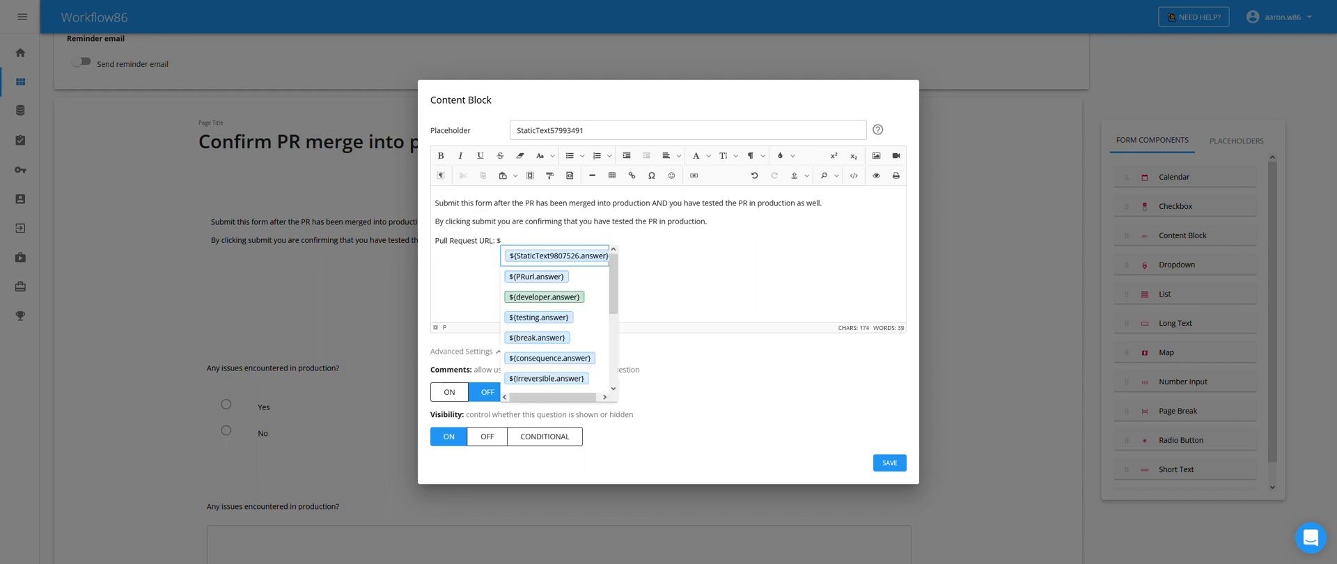
text({)
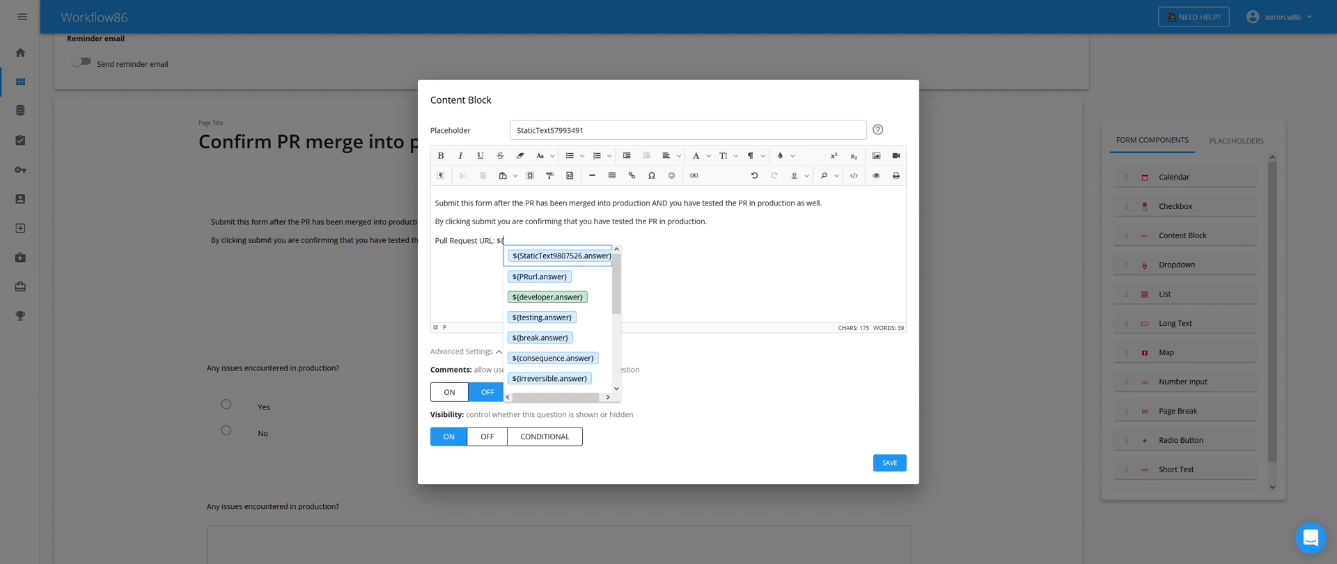
key(Down)
key(Down)
key(Down)
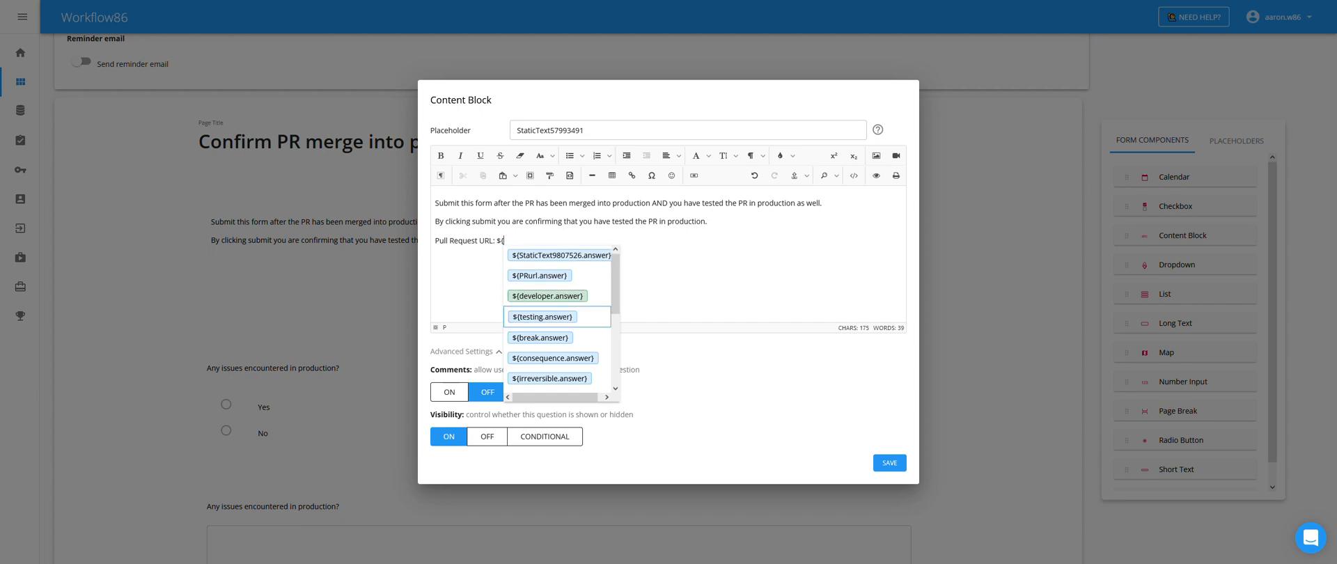
key(Up)
key(Up)
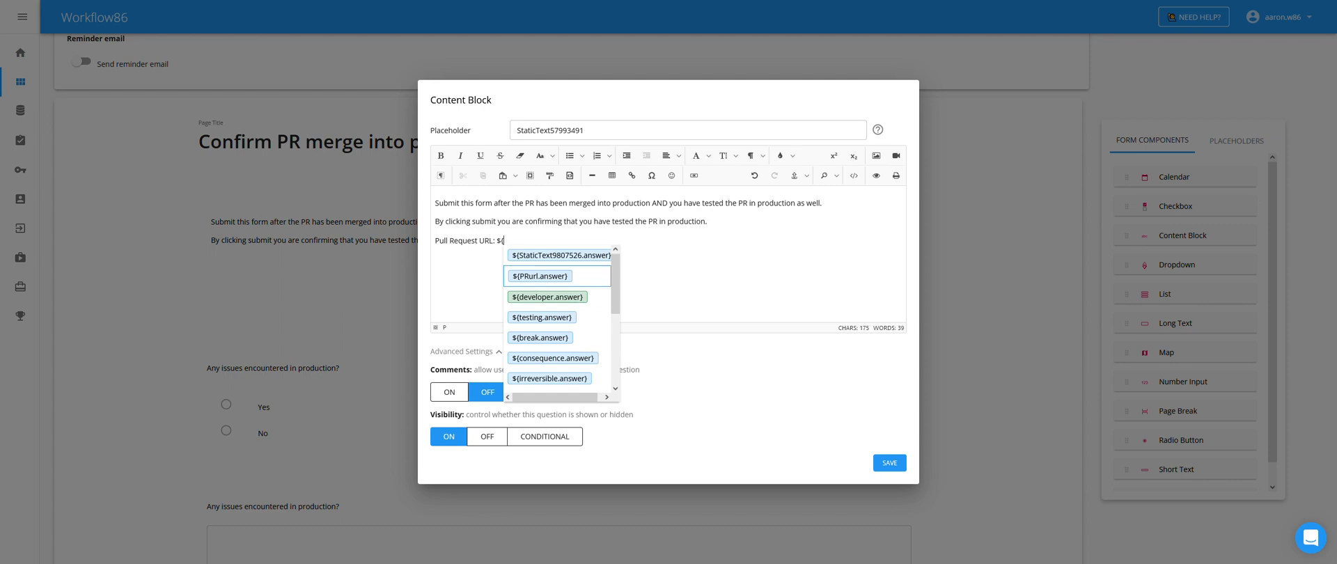
key(Return)
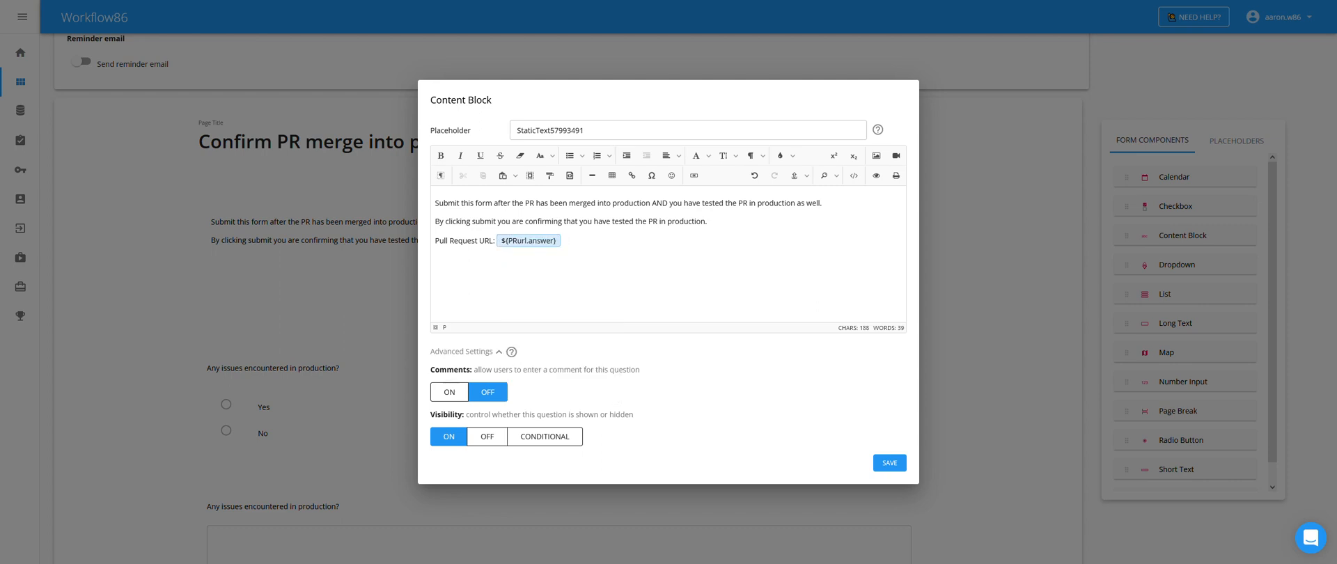
click(889, 463)
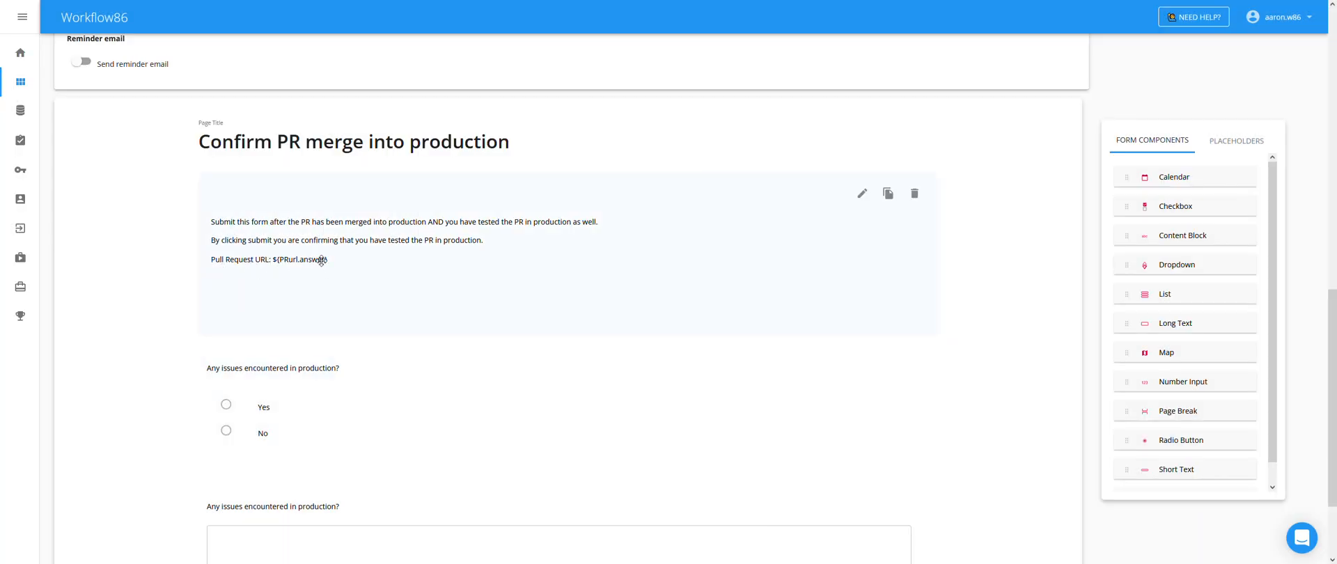
- Make the 'Any issues encountered in production?' question predetermine its answer as ${testing.answer} and save
scroll(280, 269, down, 2)
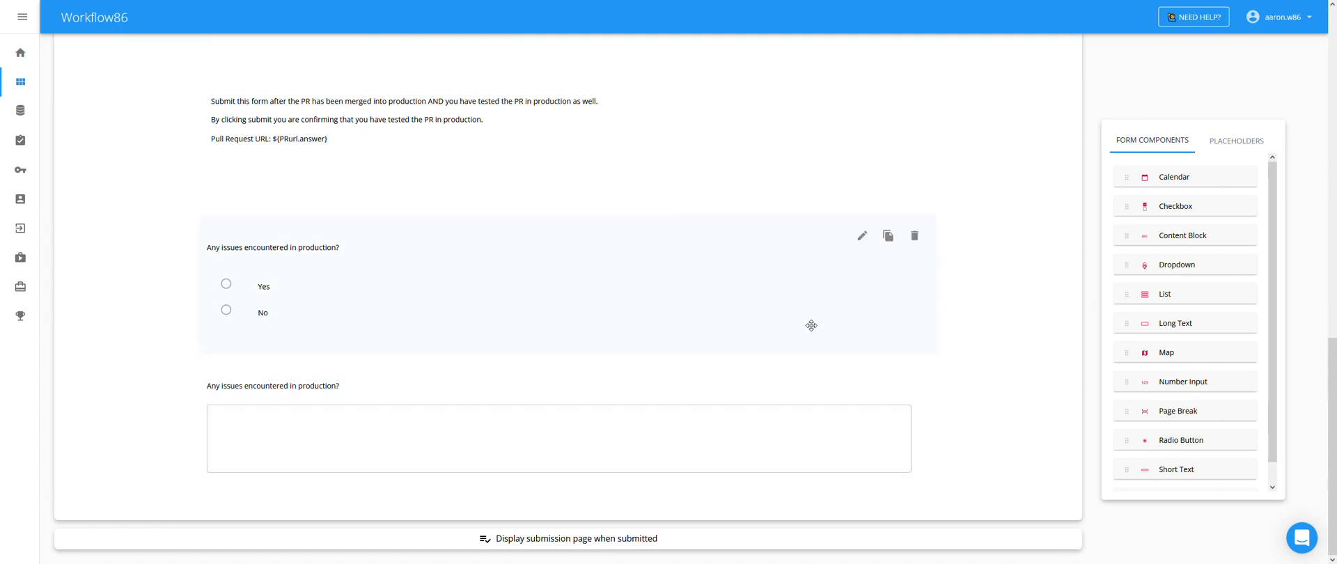
click(860, 376)
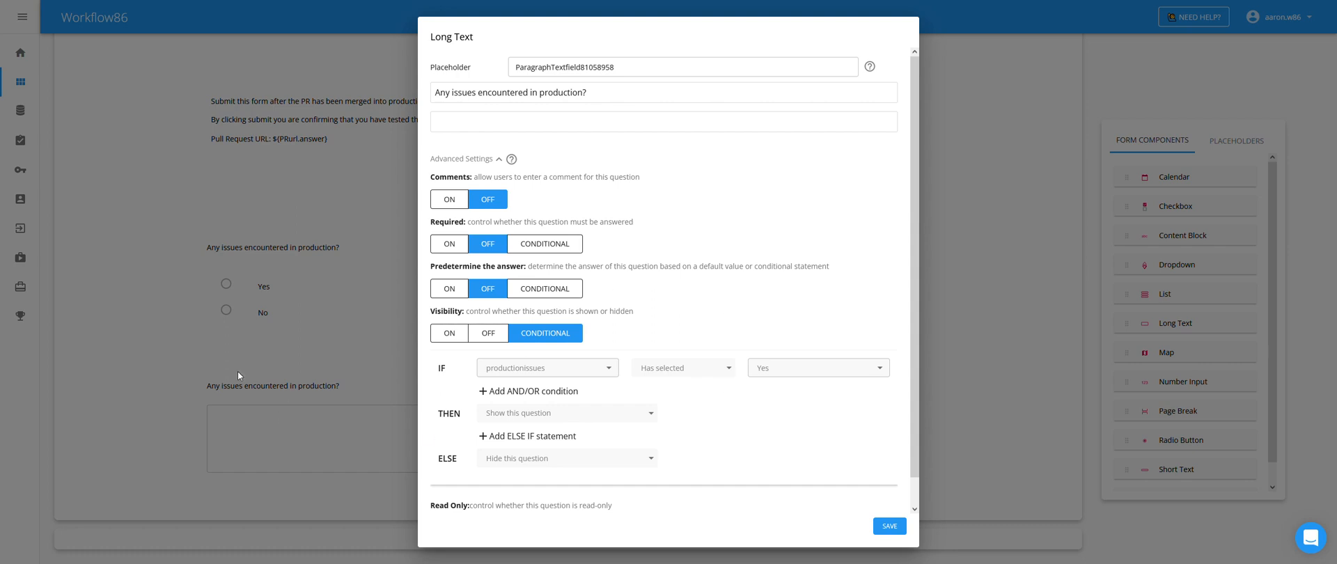
click(889, 526)
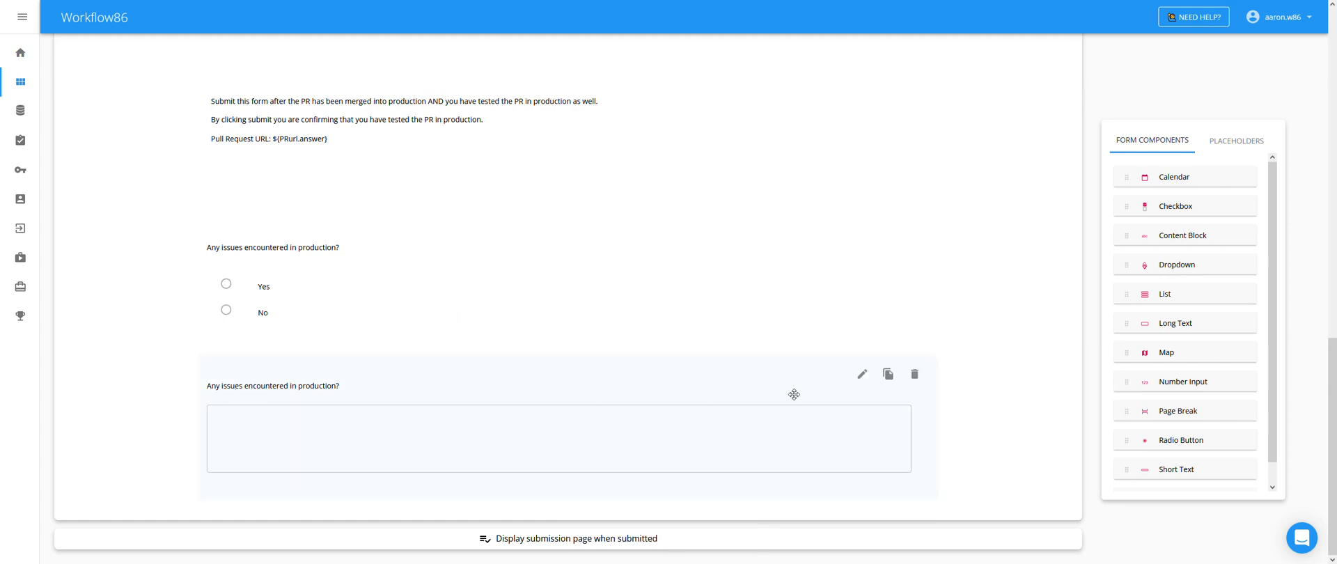
click(860, 376)
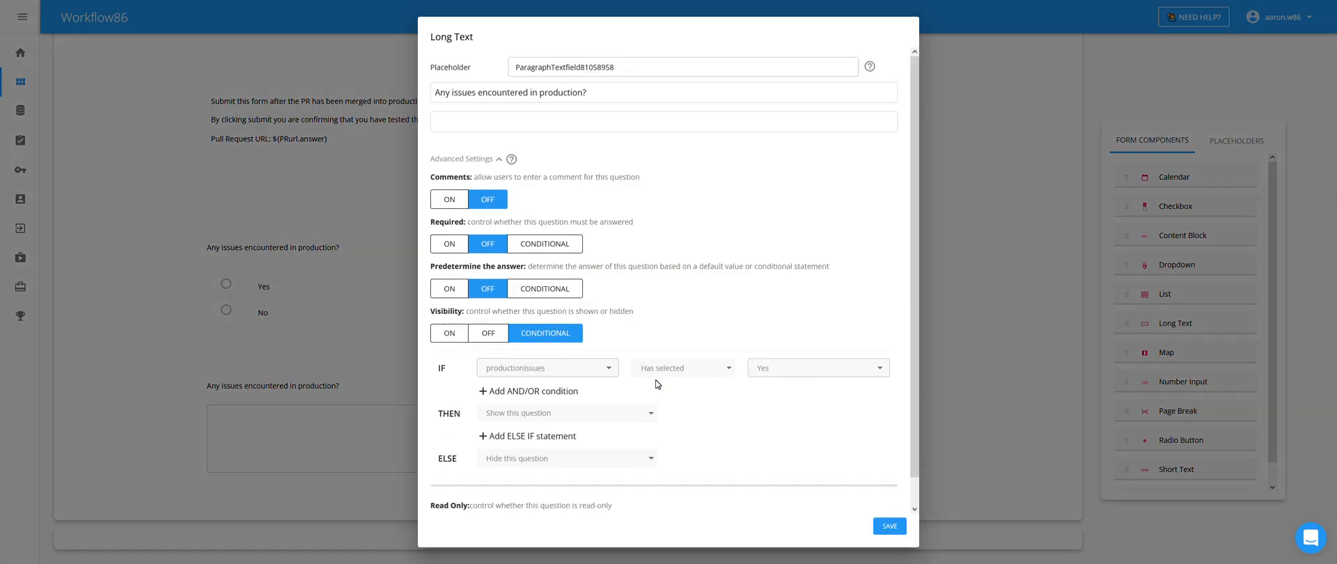
click(451, 289)
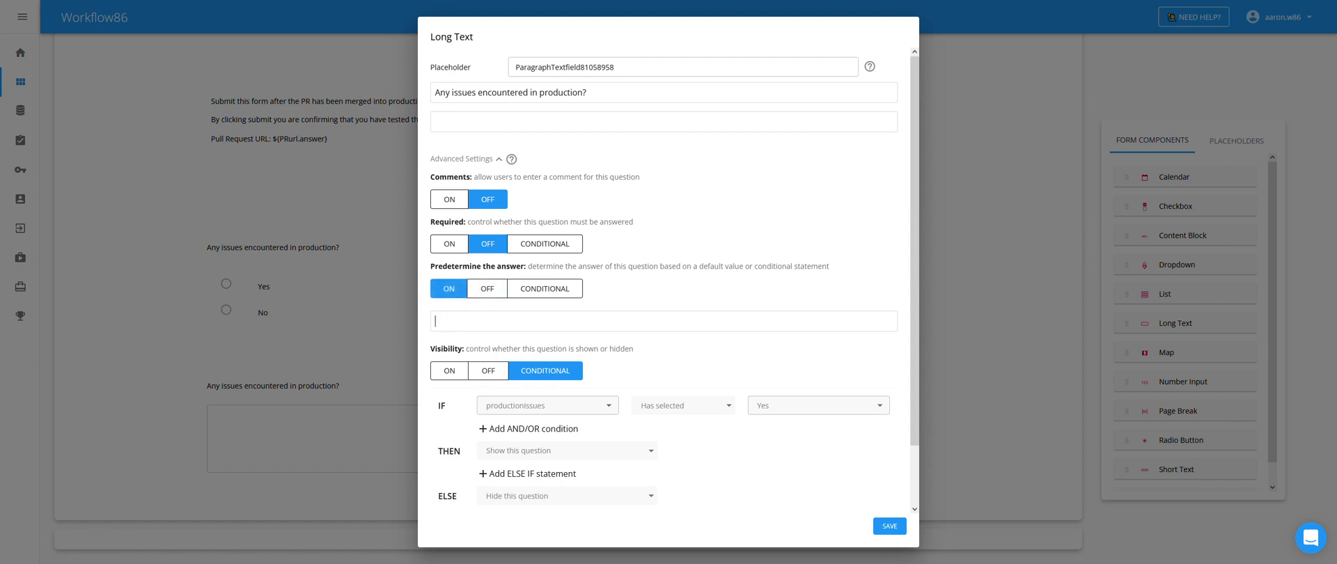
text(${)
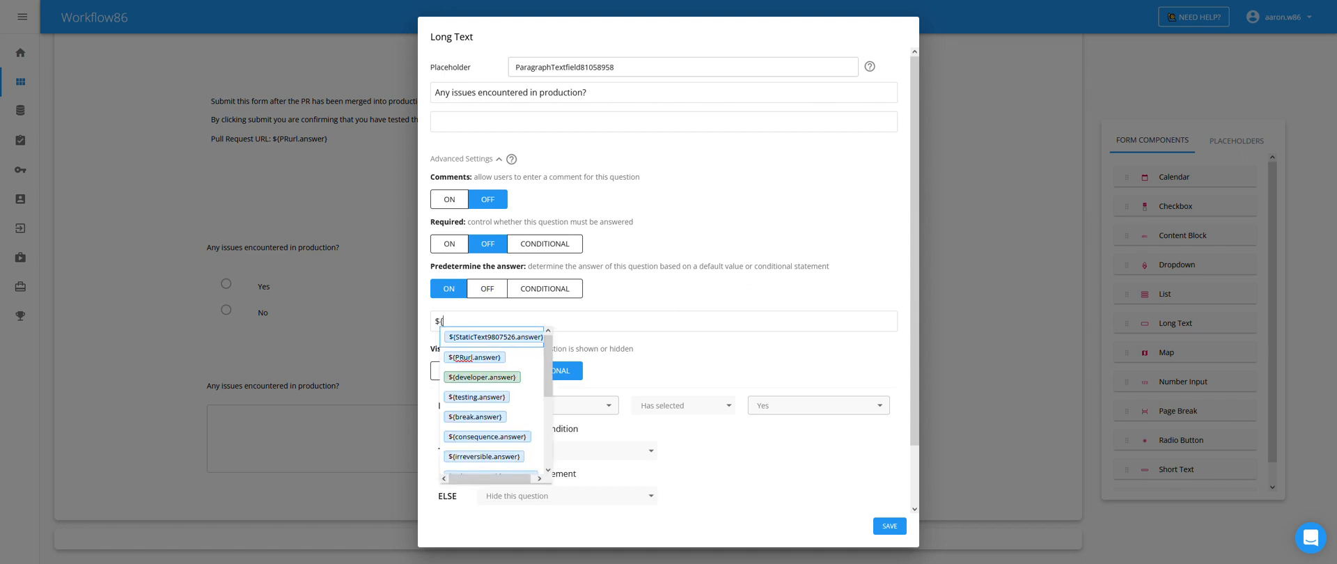
key(Down)
key(Down)
key(Down)
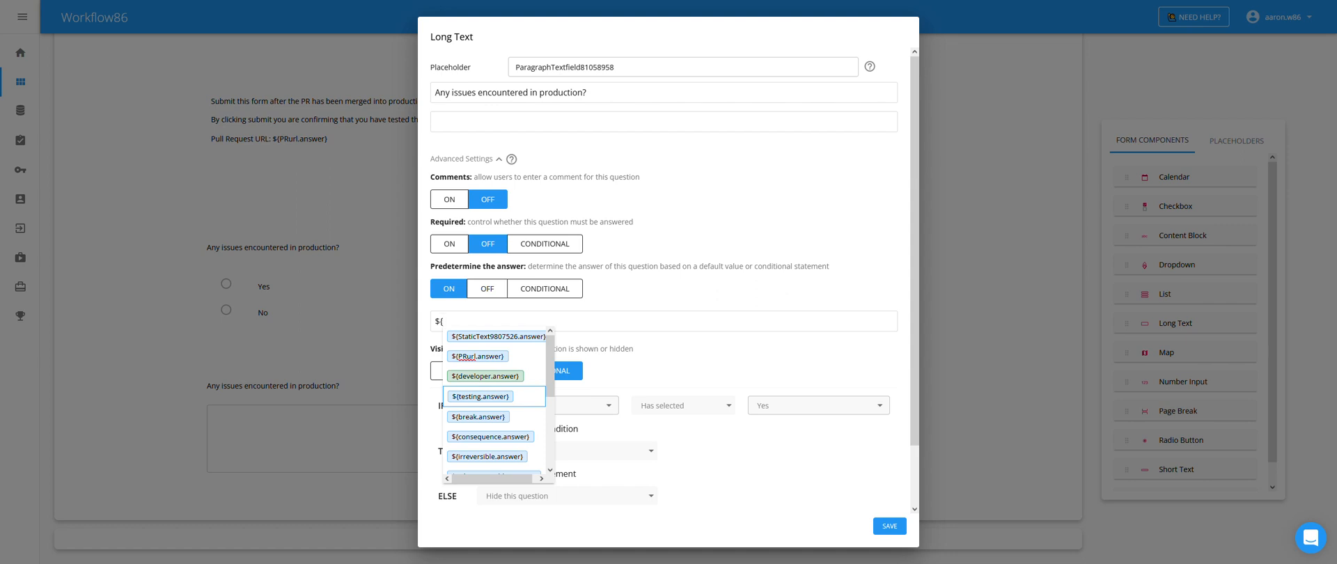
key(Return)
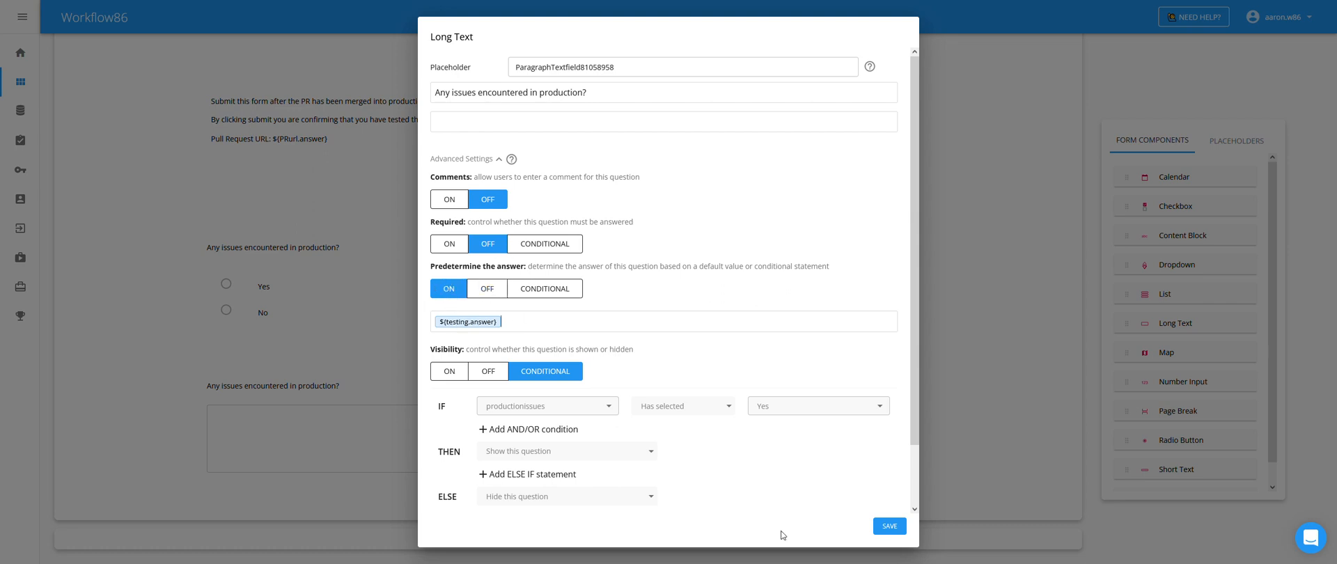
click(882, 528)
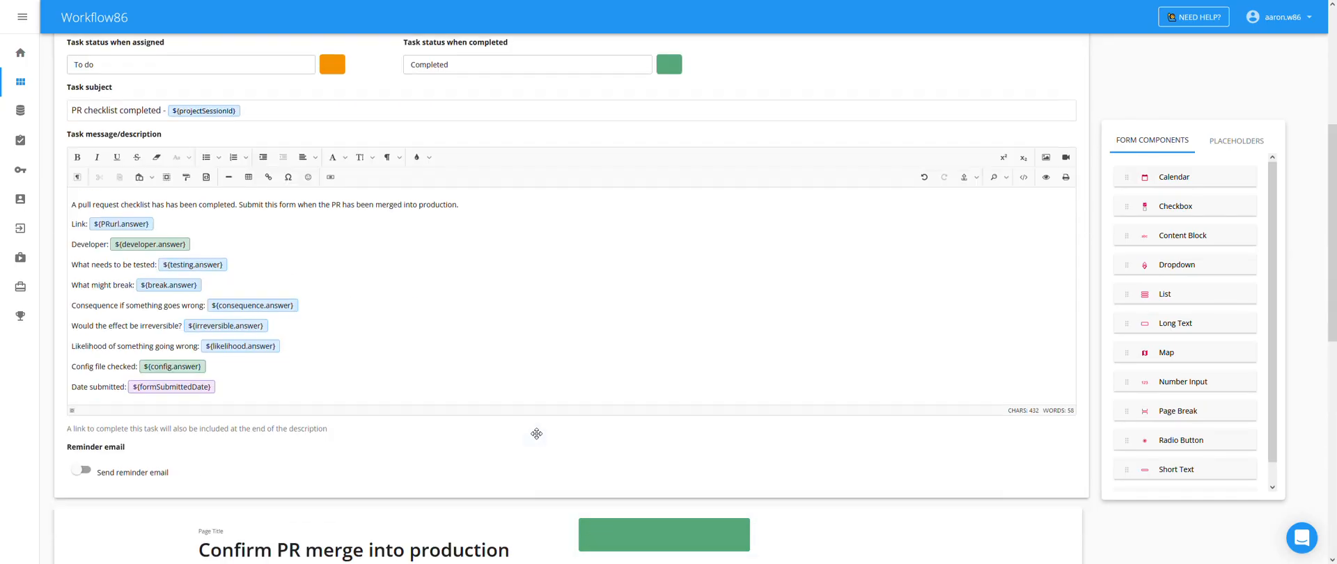
- Publish the workflow as version 12
scroll(536, 438, up, 4)
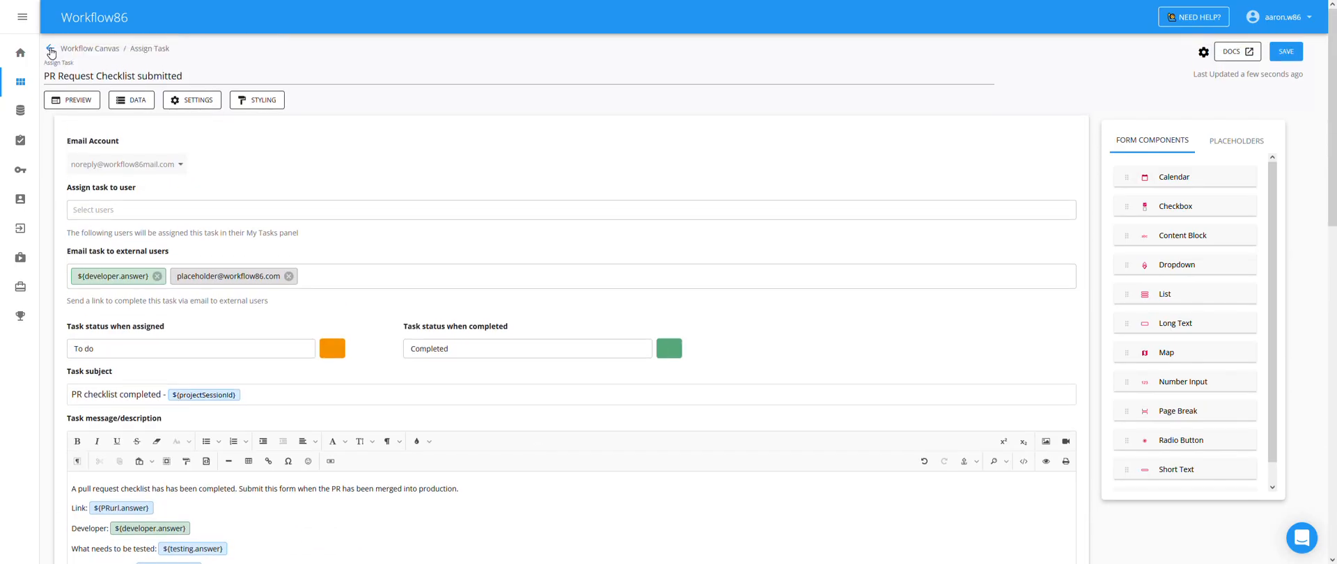
click(51, 48)
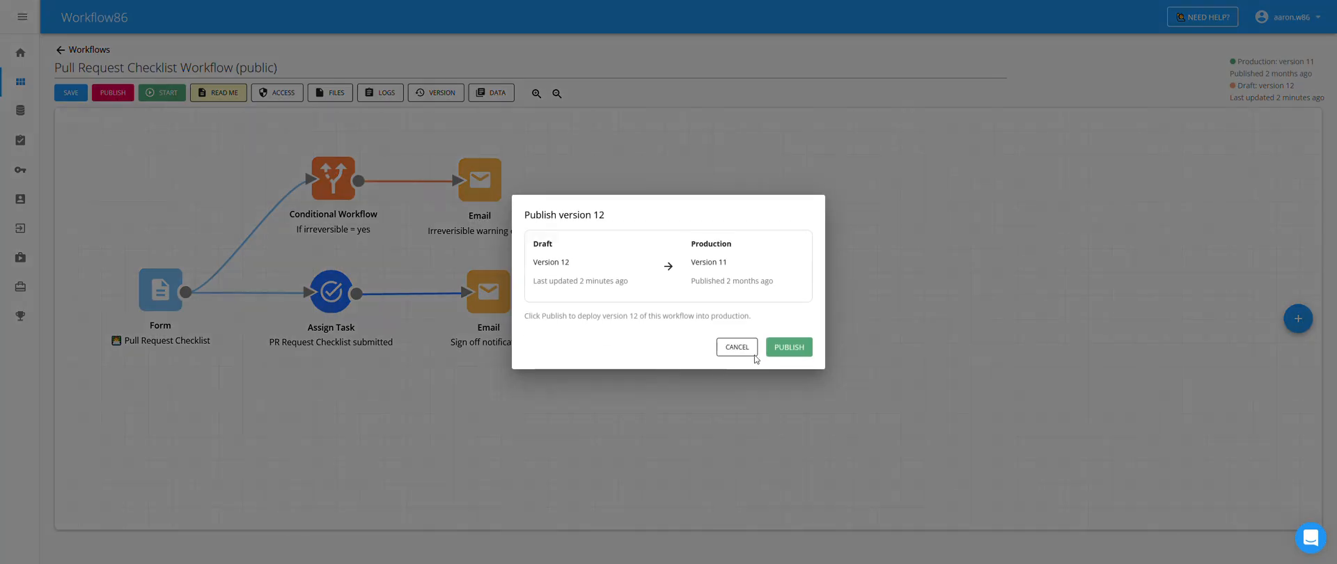
click(791, 348)
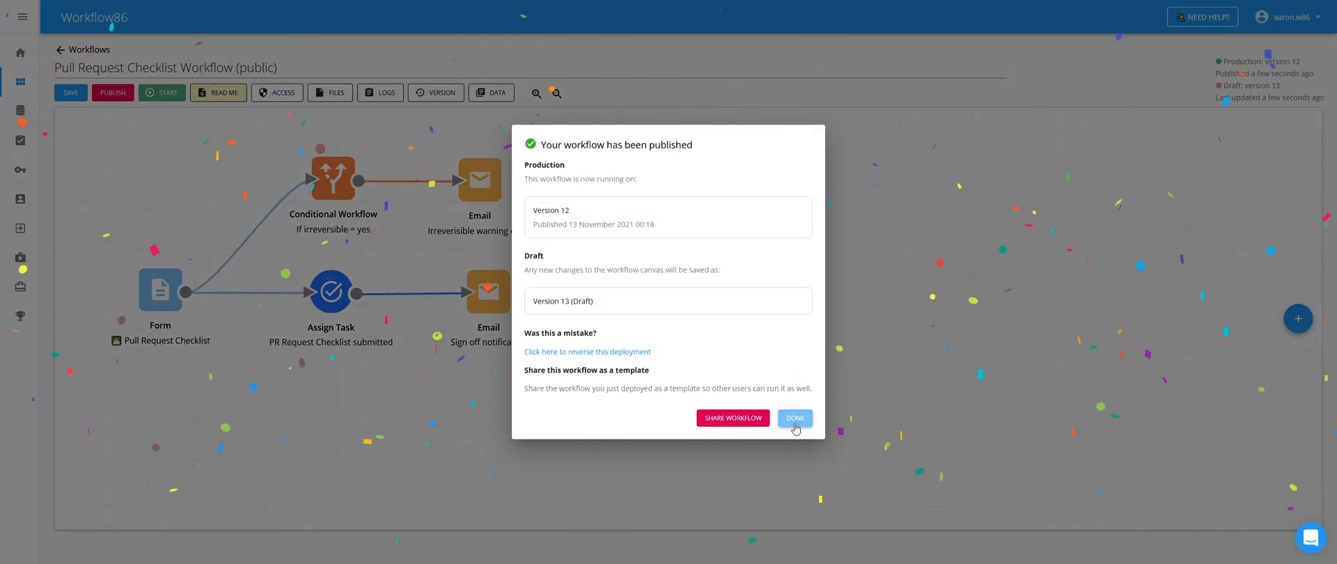
click(795, 418)
- Turn off public access and grant only the current user access to the form and task
click(273, 94)
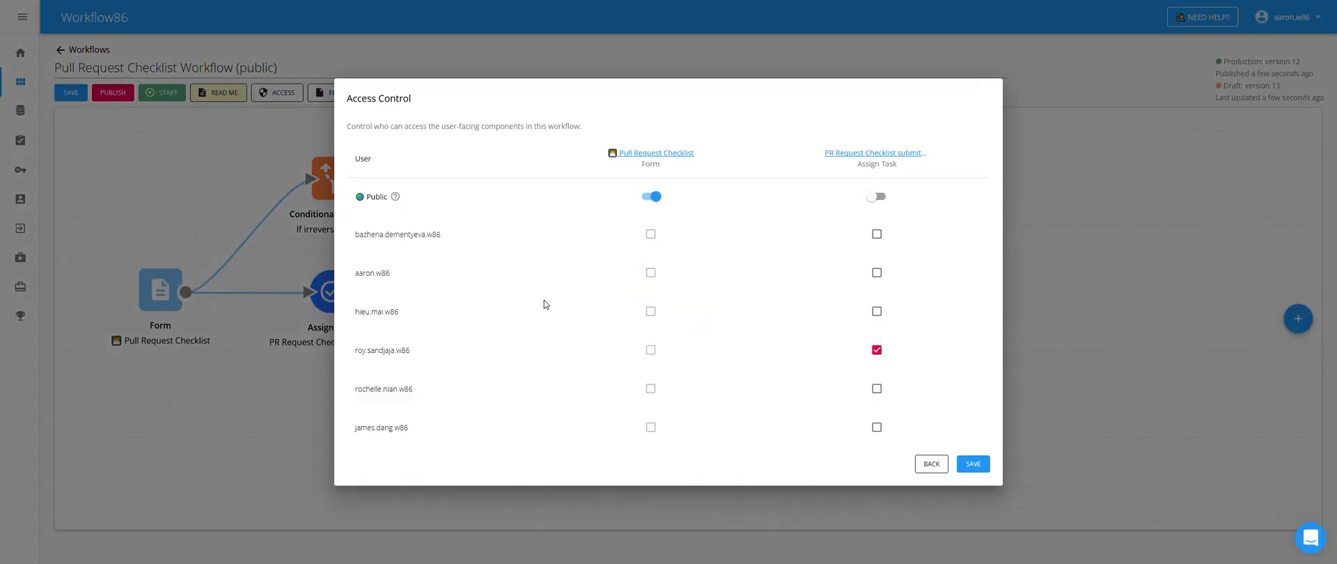
click(651, 196)
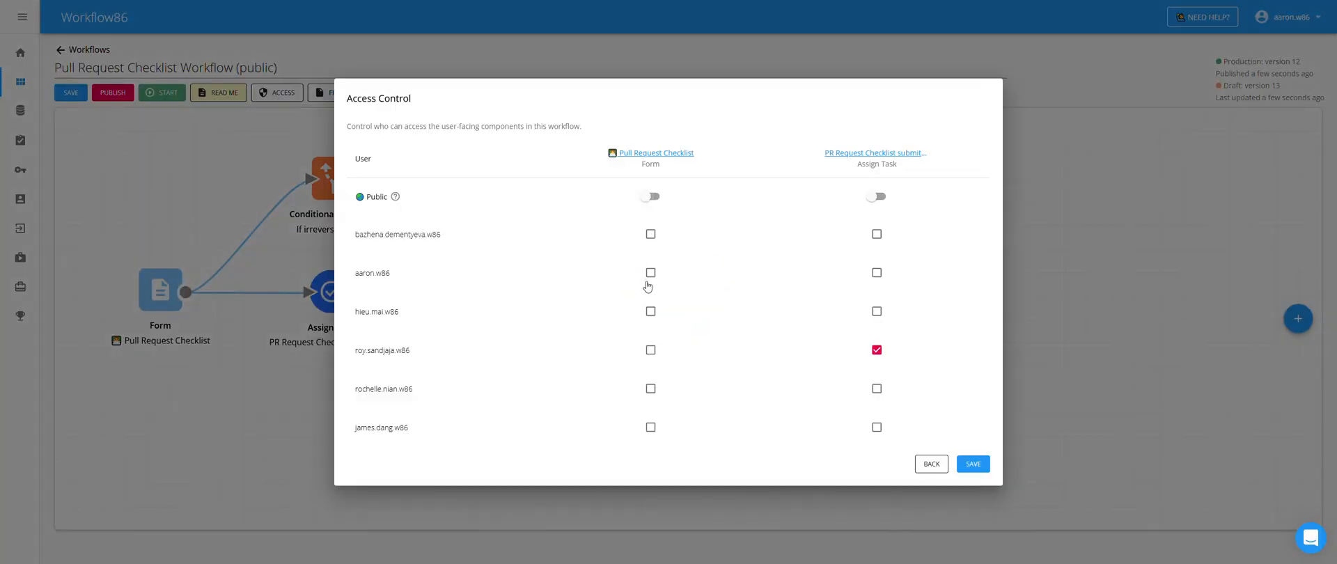
click(650, 273)
click(877, 282)
click(876, 350)
click(973, 463)
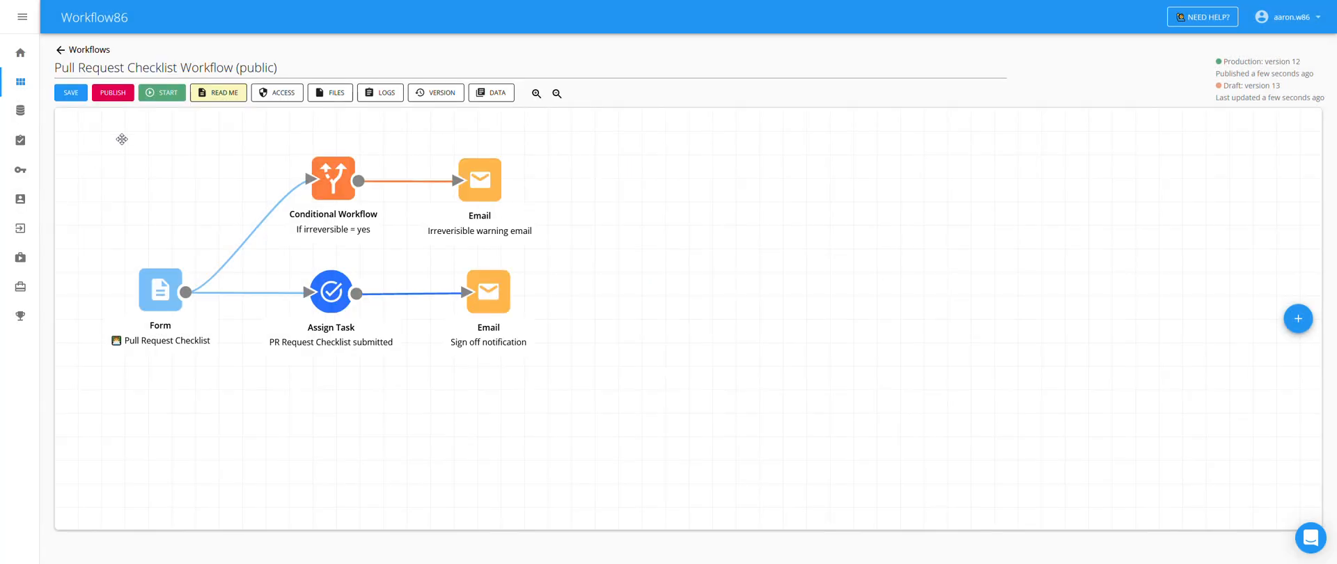
- Start the Pull Request Checklist workflow manually to open its test form
click(162, 92)
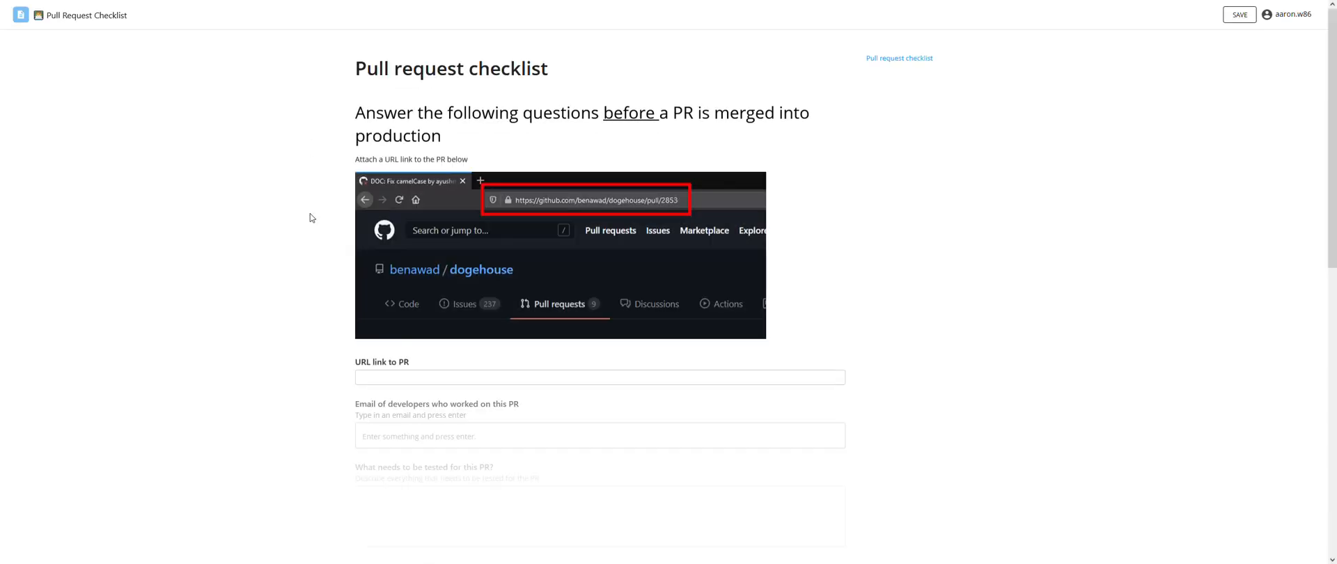
scroll(299, 328, down, 2)
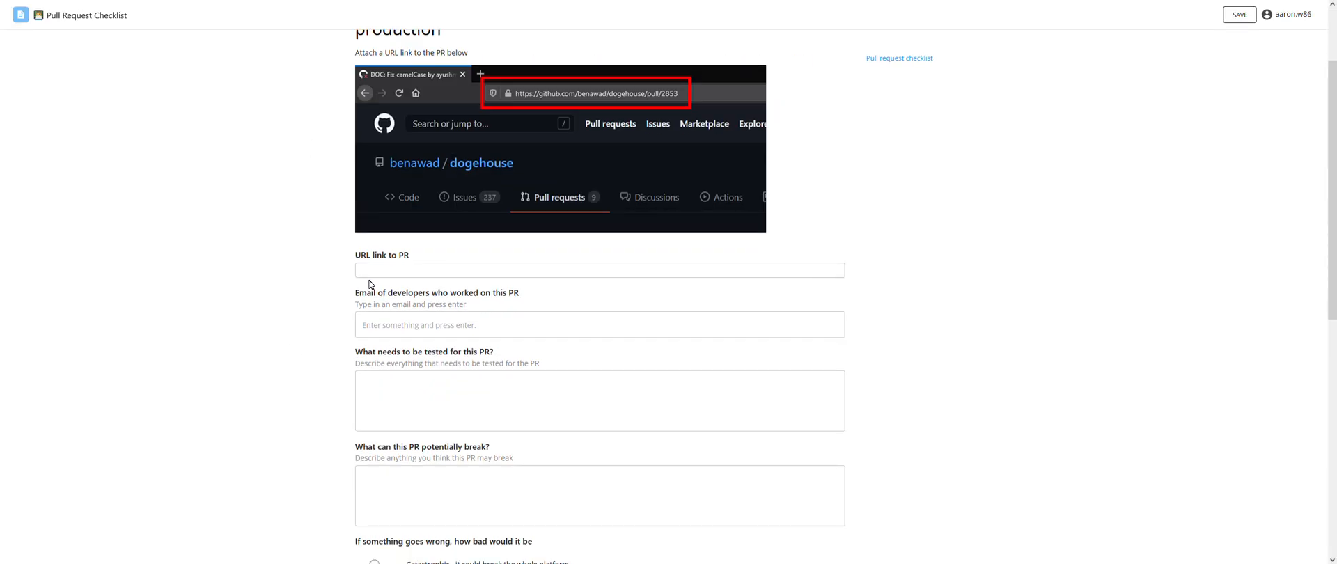
click(2, 5)
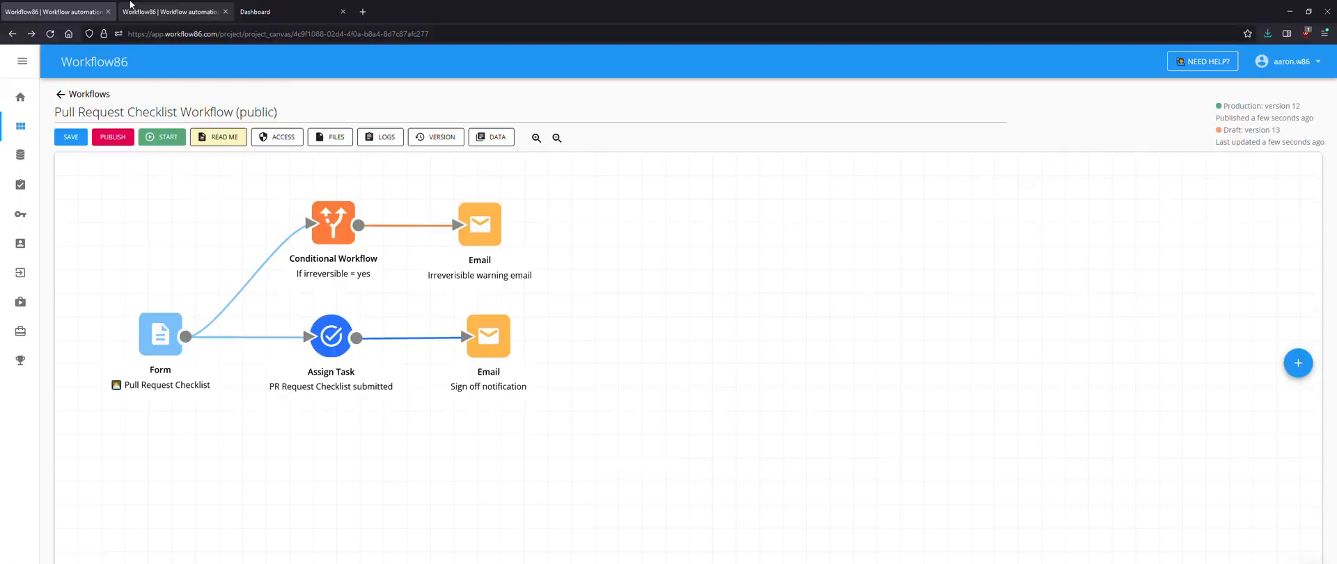
click(171, 12)
- Fill in the PR URL and add a developer e-mail address
click(488, 270)
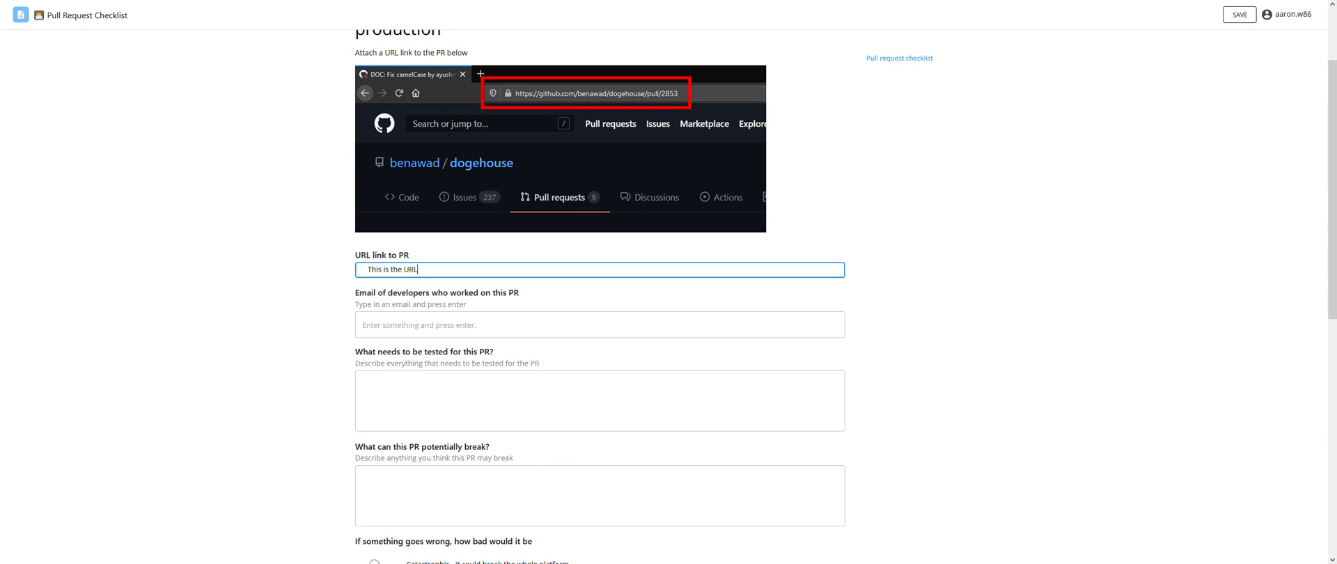
scroll(277, 295, down, 5)
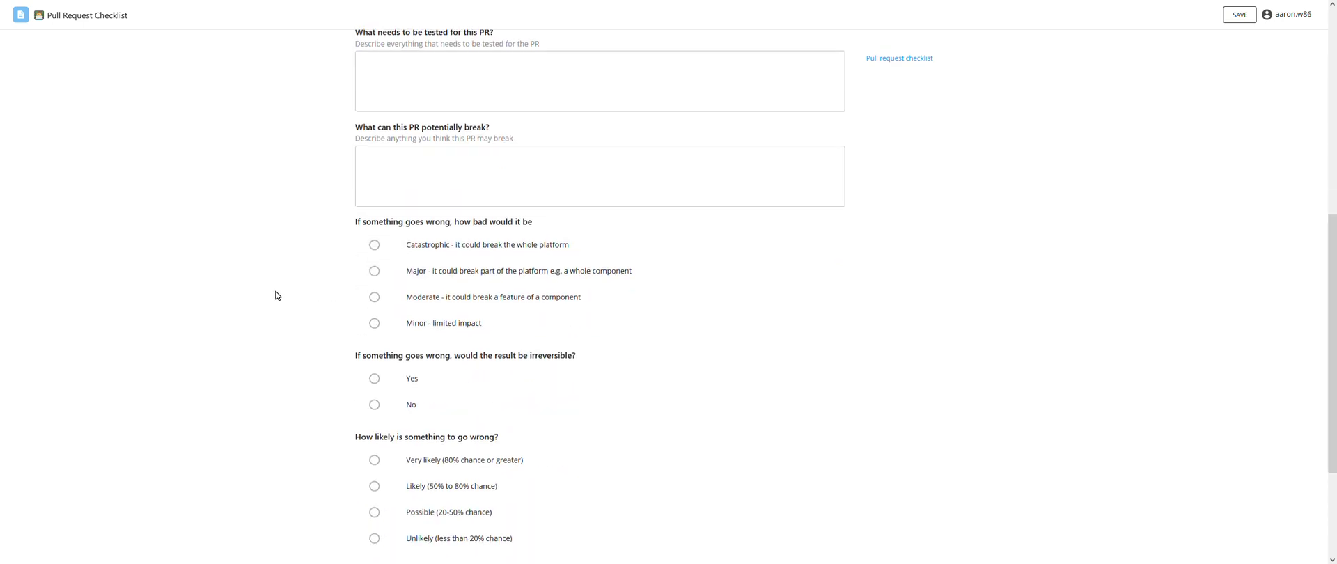
scroll(279, 294, up, 2)
click(439, 112)
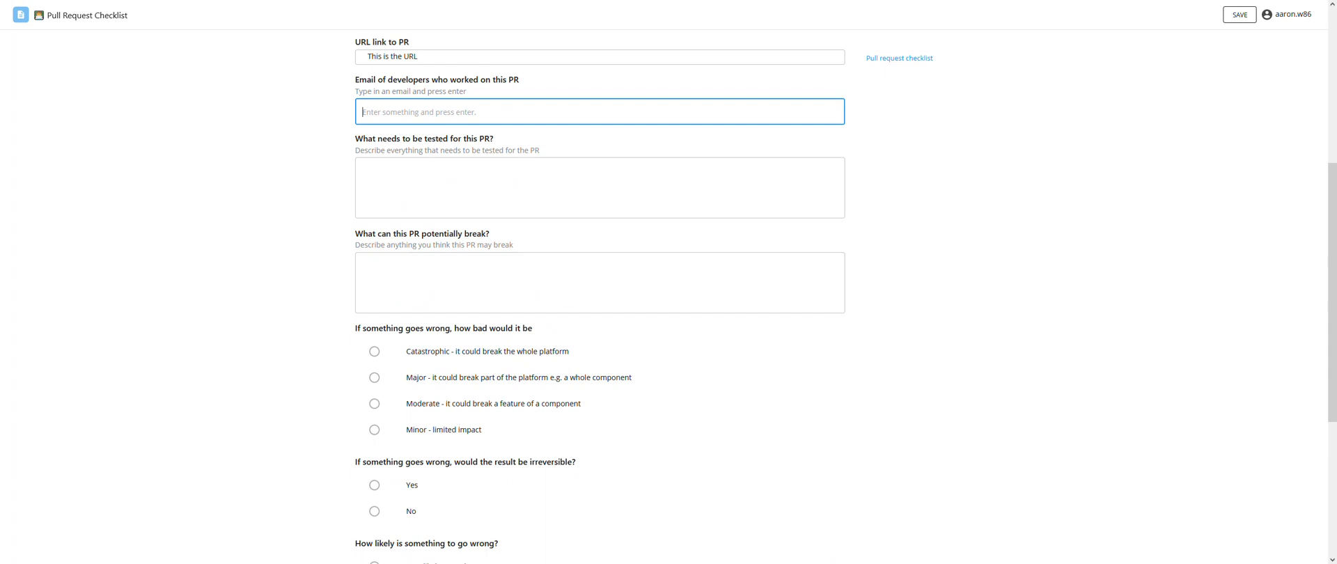
key(Return)
- Answer both 'what needs to be tested' and 'what can break' with 'Testing'
click(394, 174)
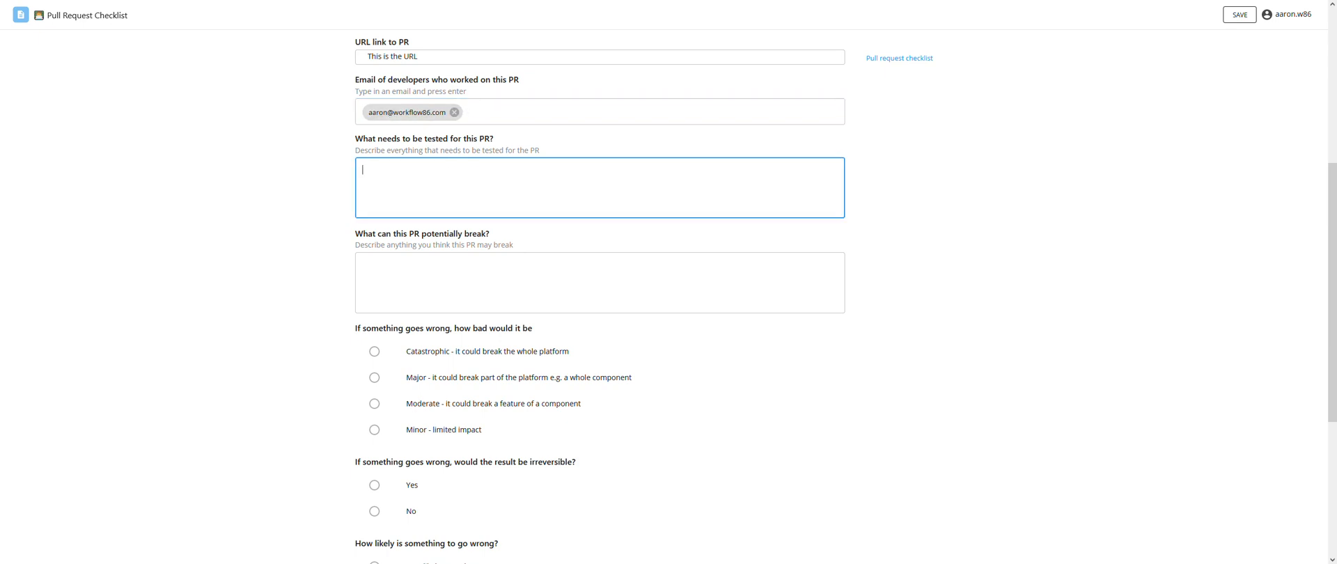
text(Testing)
key(ctrl+a)
key(ctrl+c)
key(Tab)
key(ctrl+v)
- Choose Major impact, No for irreversible, Very likely, tick config checked, and submit
scroll(275, 299, down, 3)
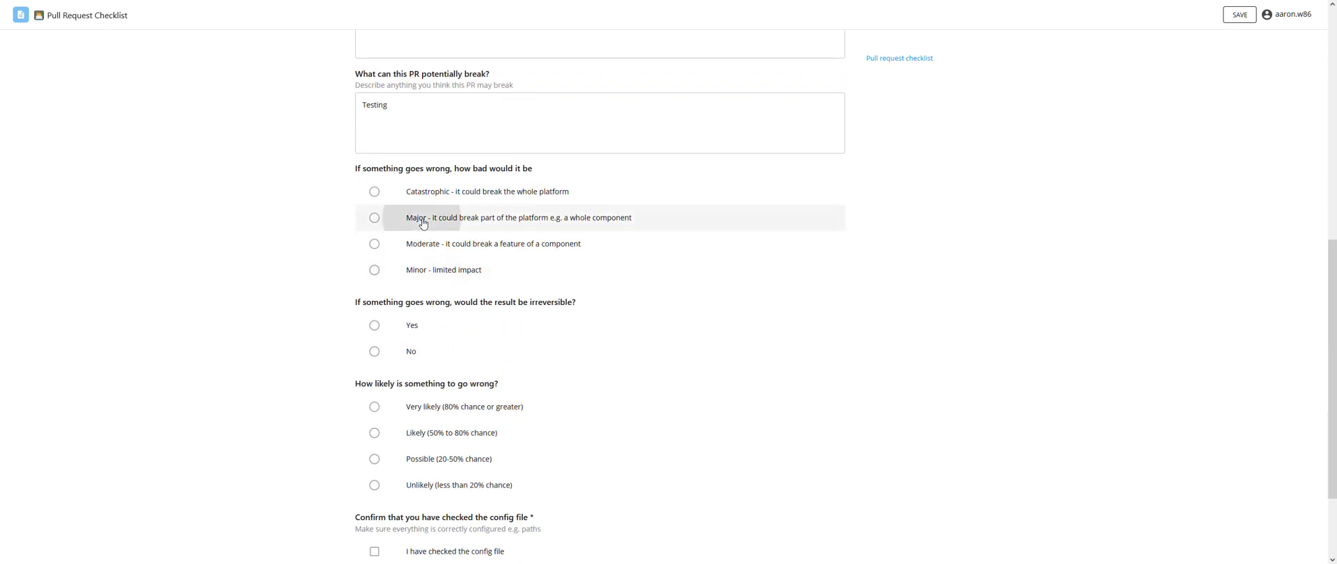
click(422, 223)
click(408, 348)
scroll(408, 341, down, 2)
click(416, 290)
click(406, 436)
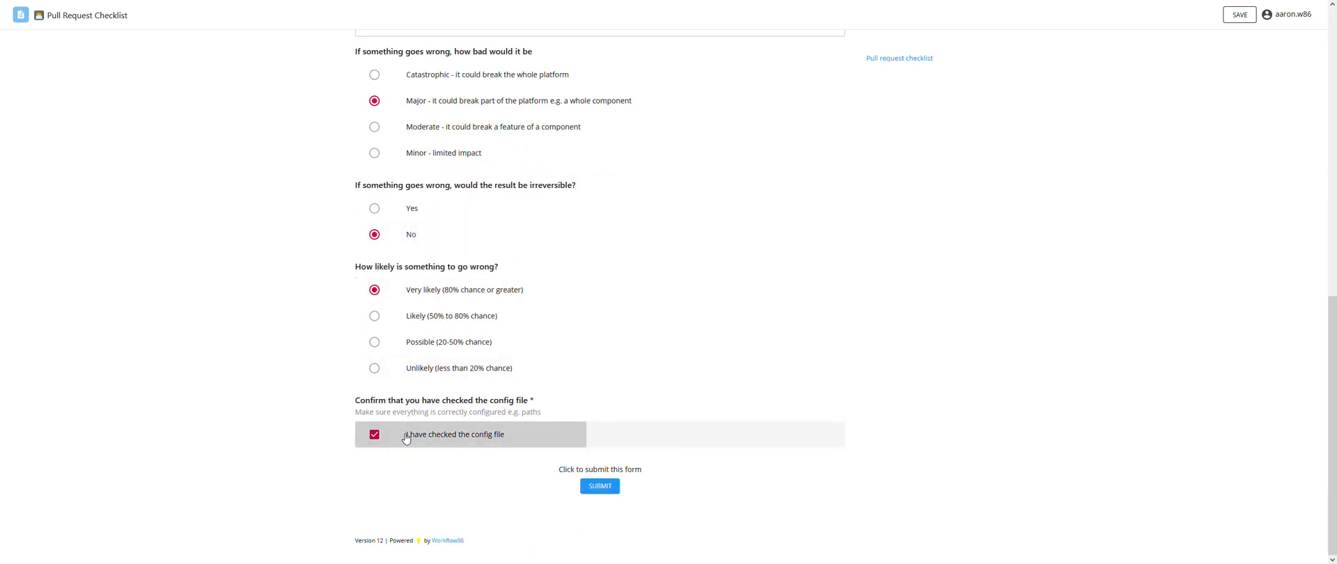
click(601, 487)
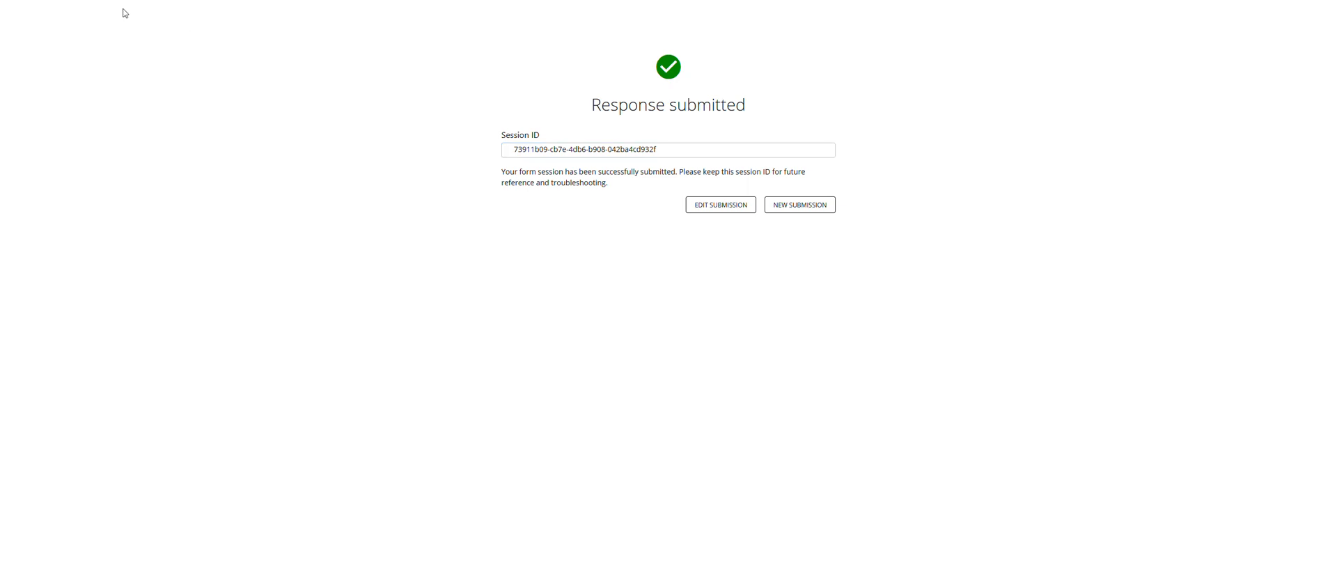
click(58, 8)
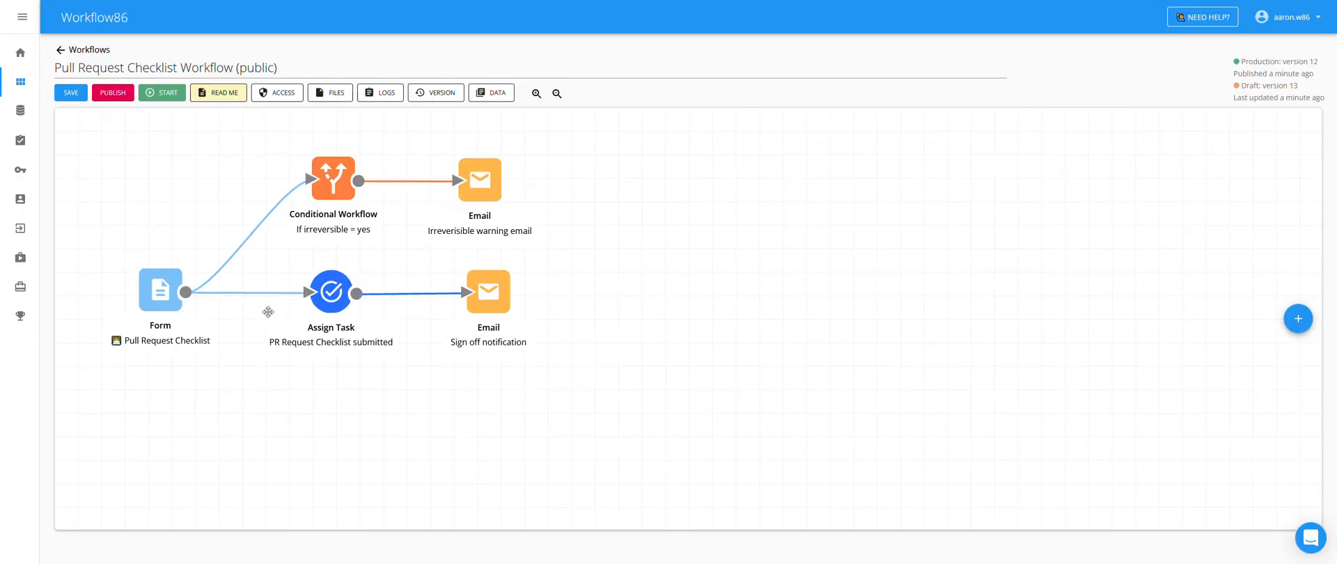
- Open the newest task from My Tasks and check the submitted PR URL appears
click(20, 140)
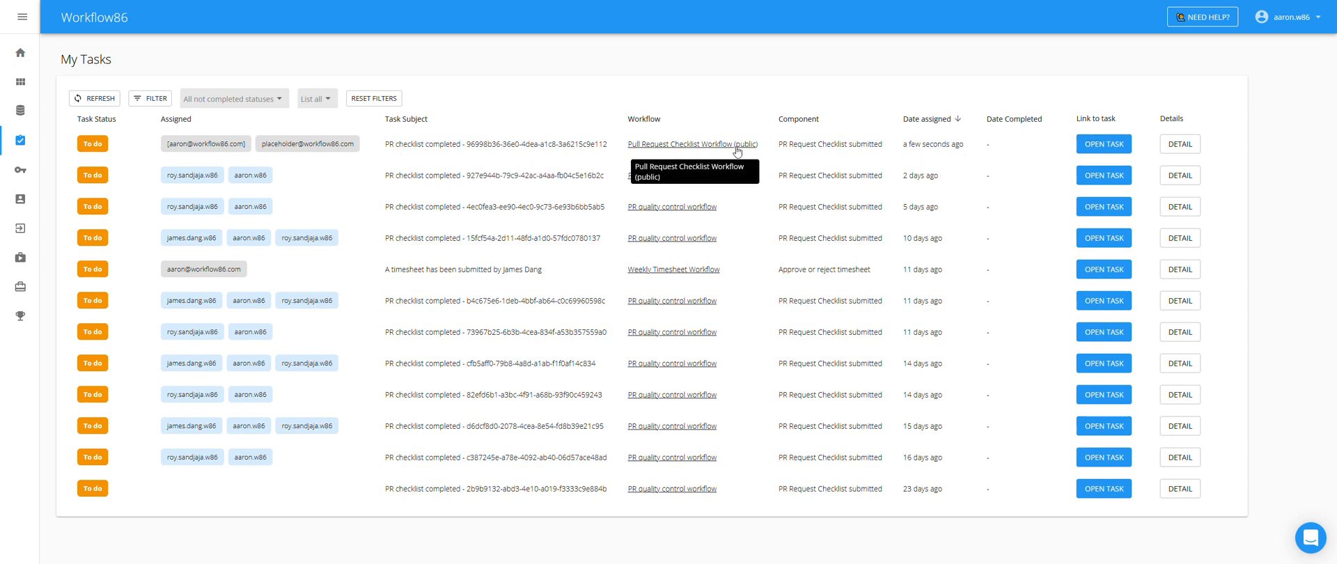
click(1082, 146)
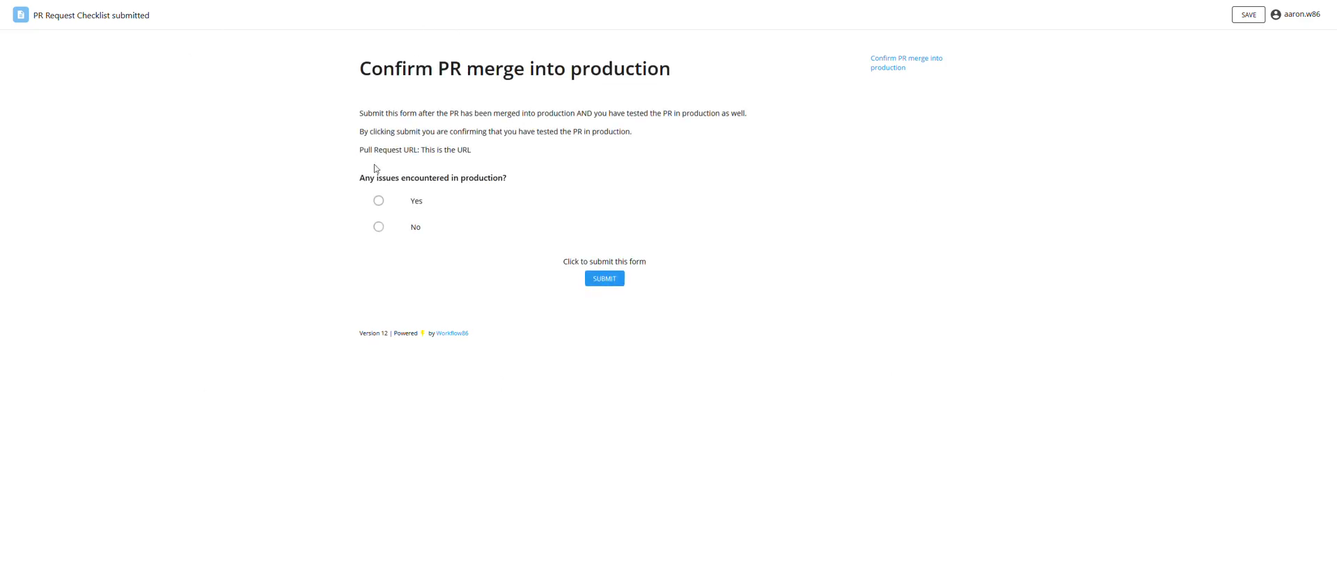
drag(419, 150, 482, 155)
click(504, 154)
- Answer Yes to production issues to confirm the prefilled Testing answer, then return to My Tasks
click(421, 204)
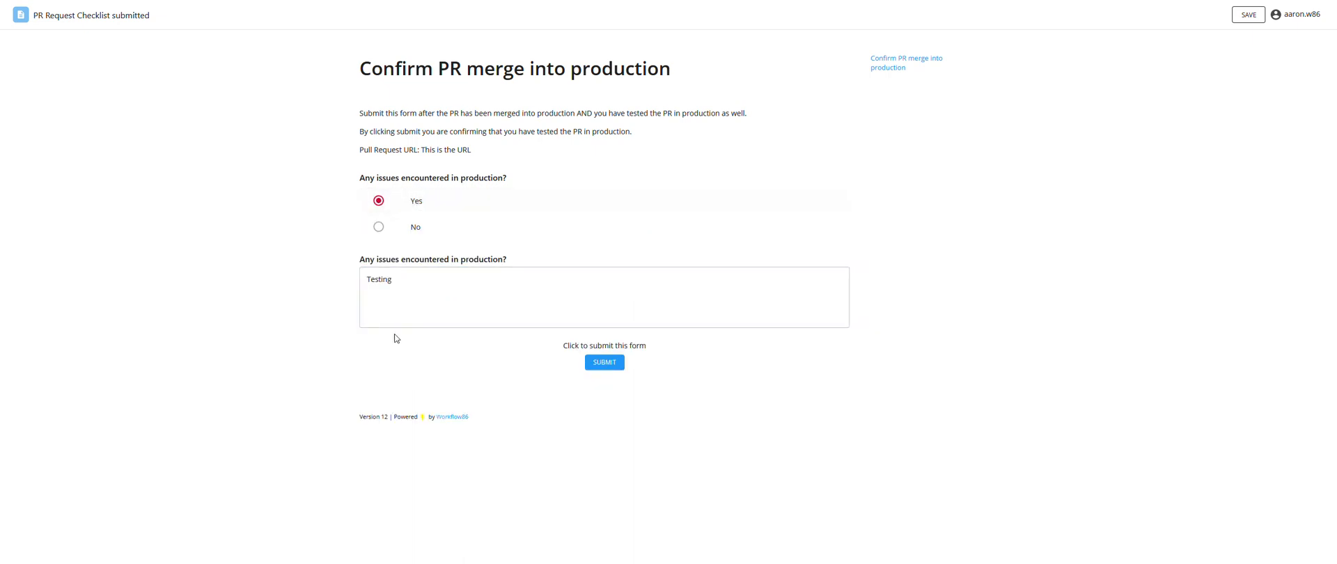
key(Tab)
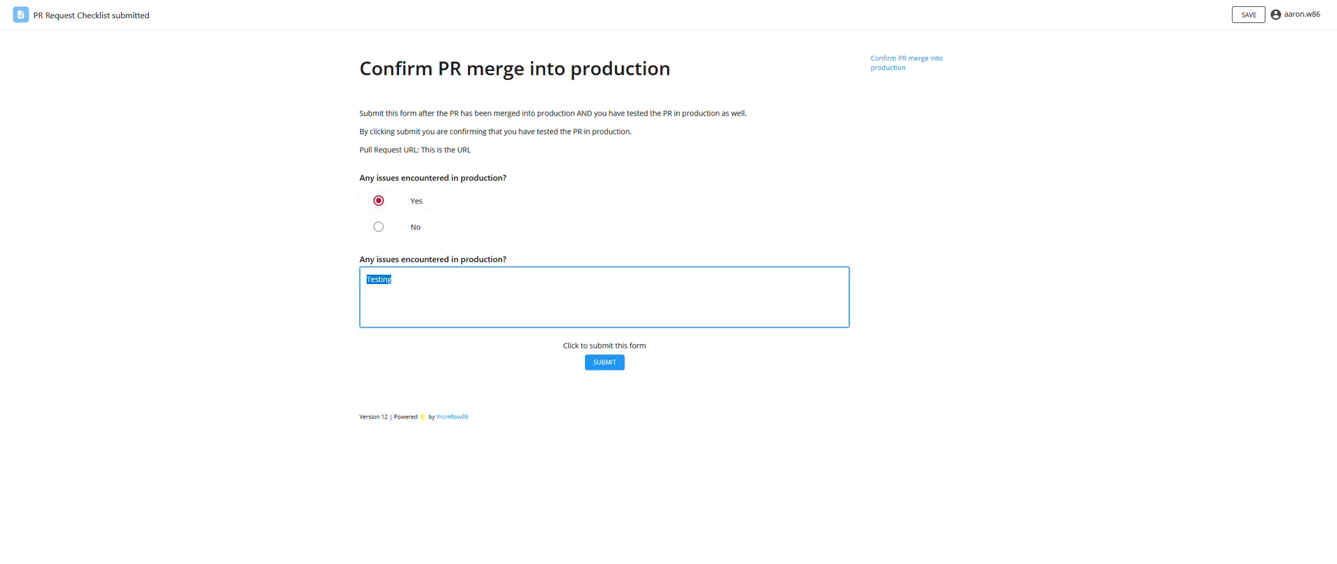
click(311, 314)
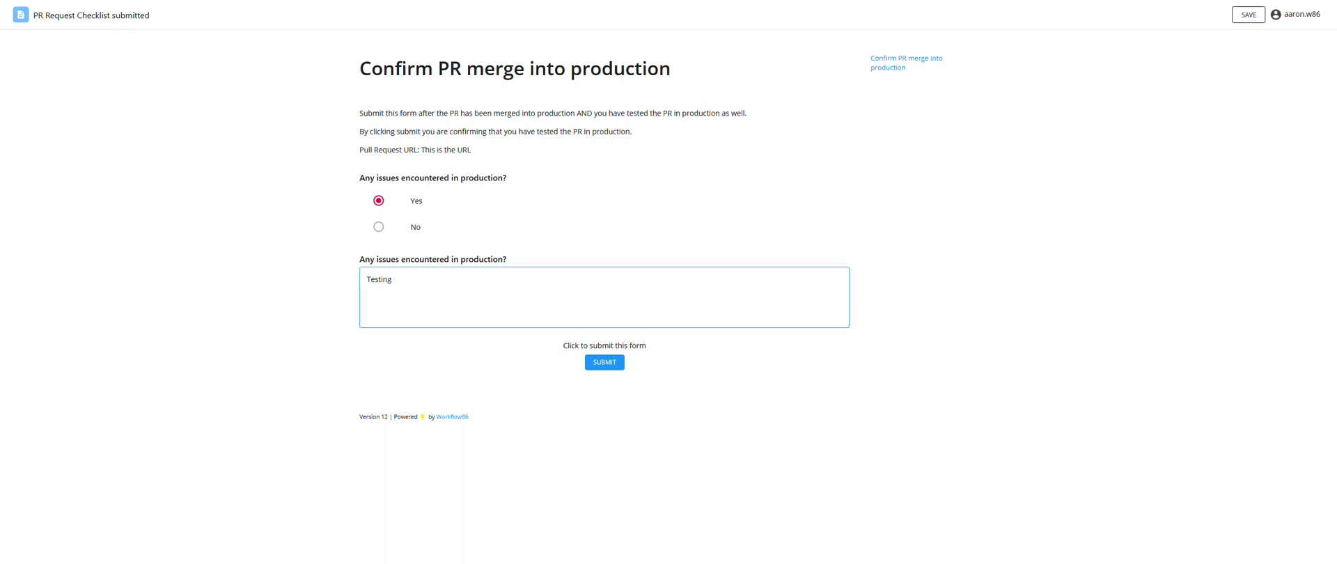
click(135, 11)
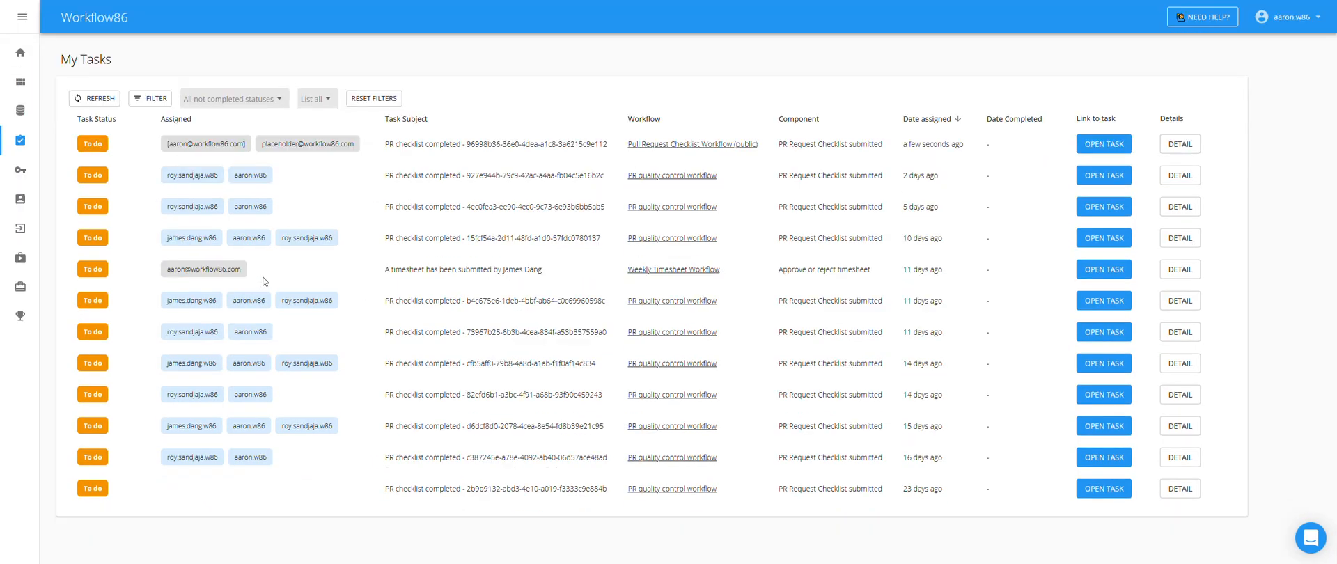
- Open the workflow's Assign Task step configuration and review its task message
click(693, 188)
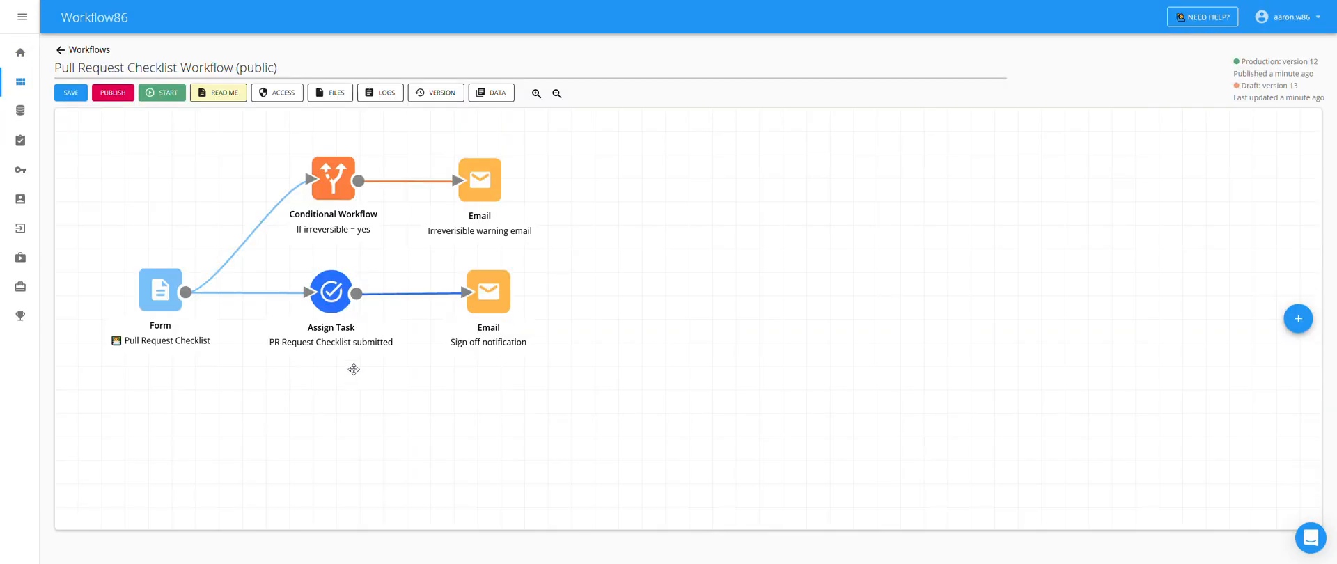
double_click(334, 305)
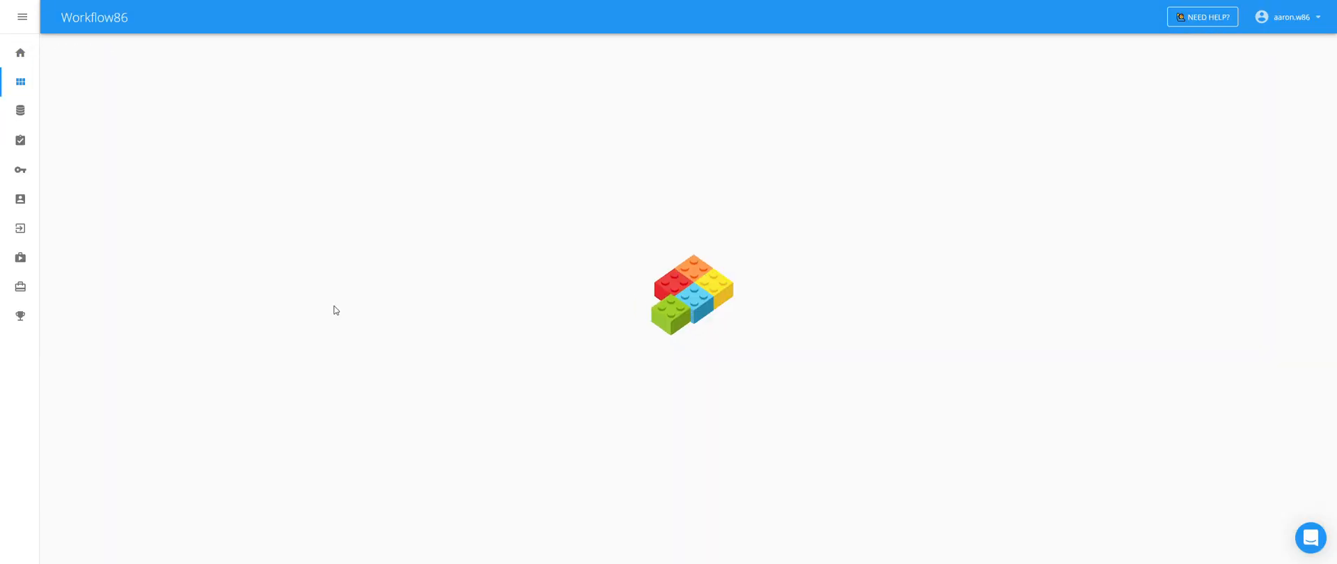
scroll(353, 322, down, 2)
scroll(353, 322, down, 6)
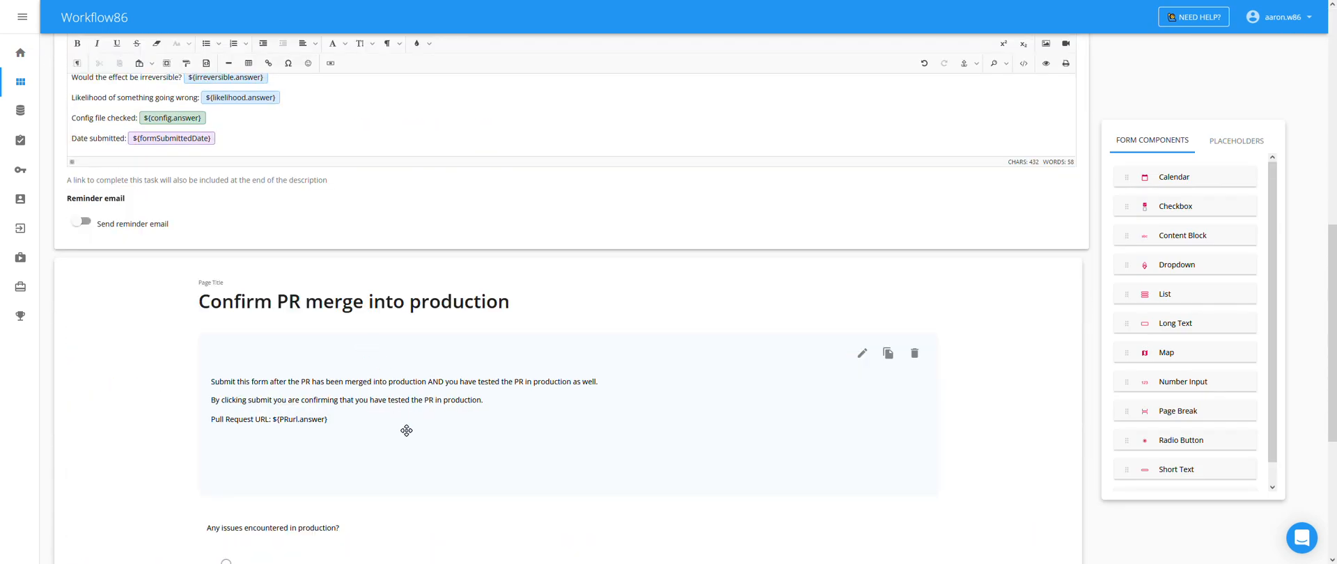
scroll(406, 432, up, 3)
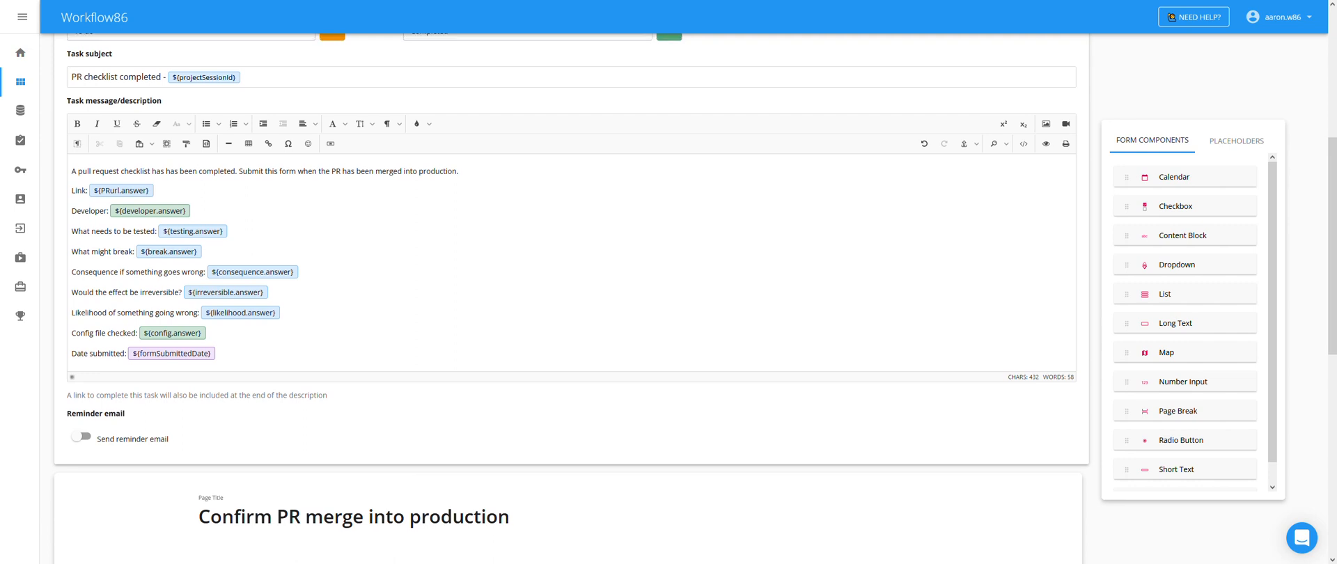
scroll(570, 299, up, 1)
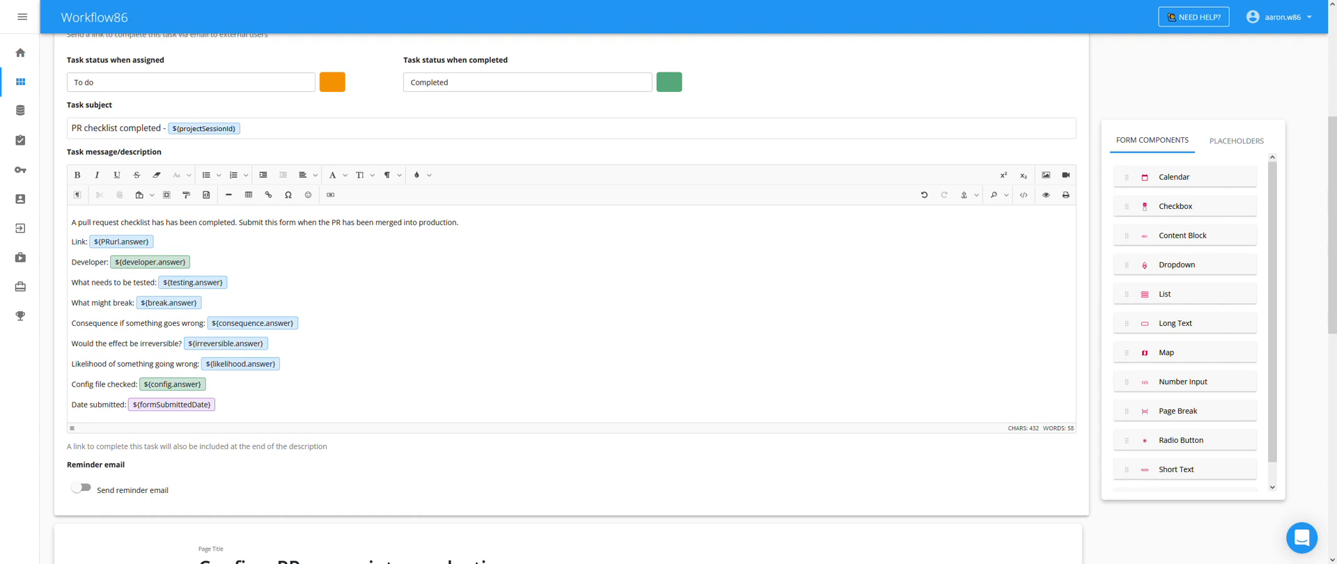
- Copy the Link through Date submitted lines from the task message and scroll down to the form
drag(217, 405, 72, 241)
key(ctrl+c)
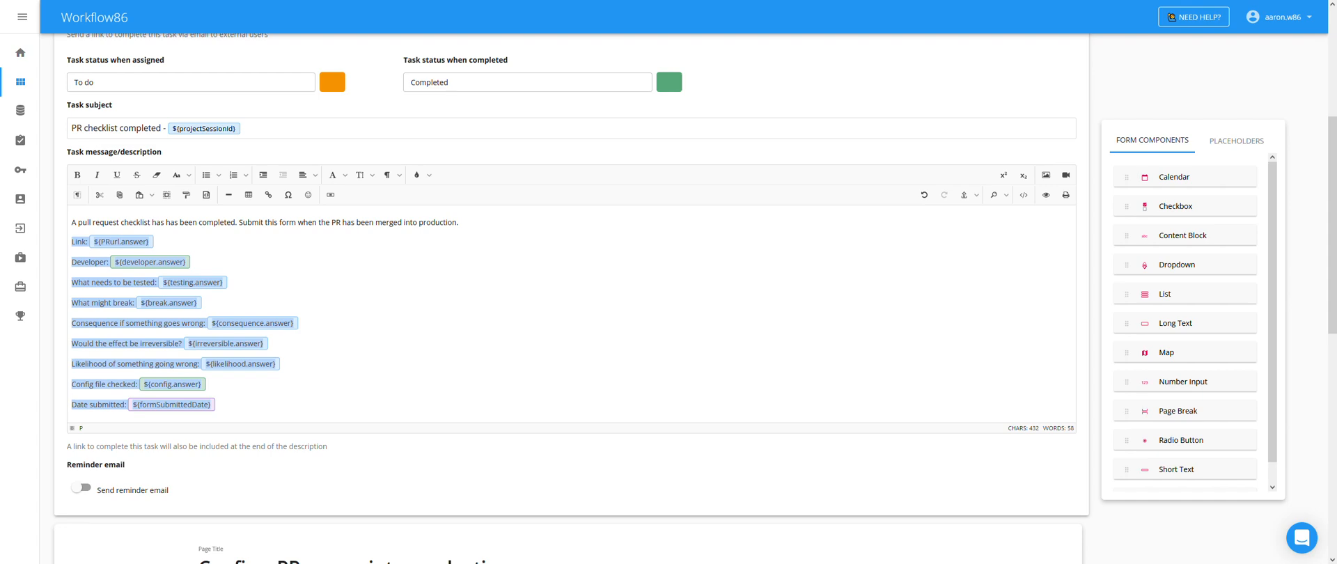
click(498, 326)
scroll(501, 328, down, 3)
scroll(887, 458, down, 2)
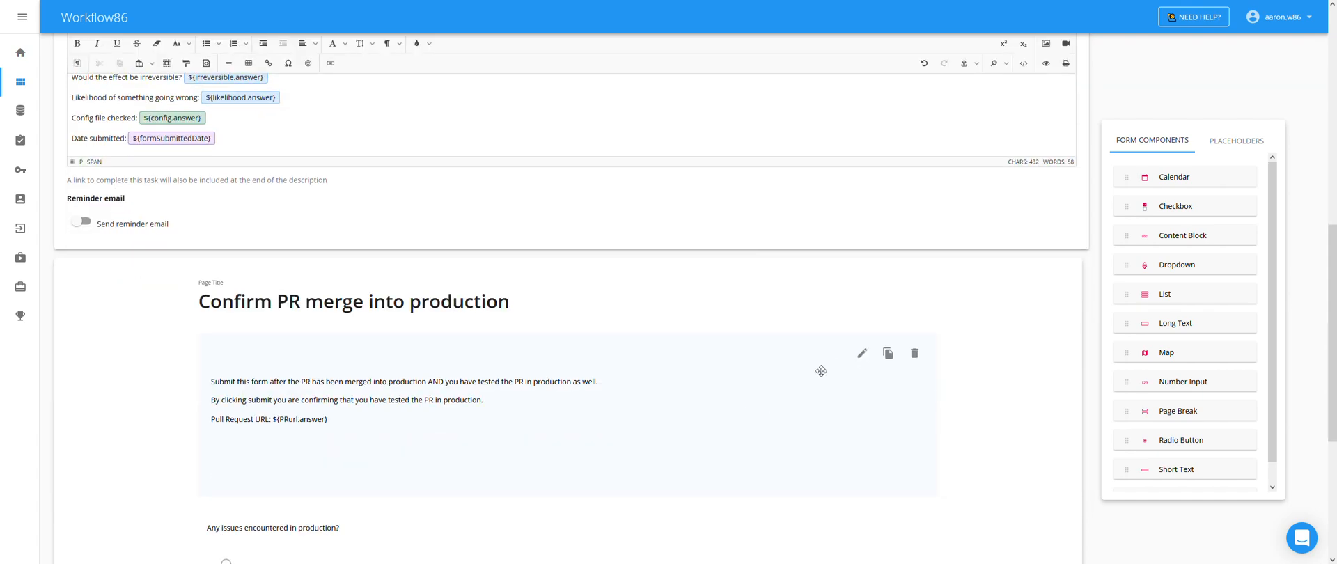
- Paste the Link through Date submitted lines under Pull Request URL, tidy blank lines, and save
click(861, 360)
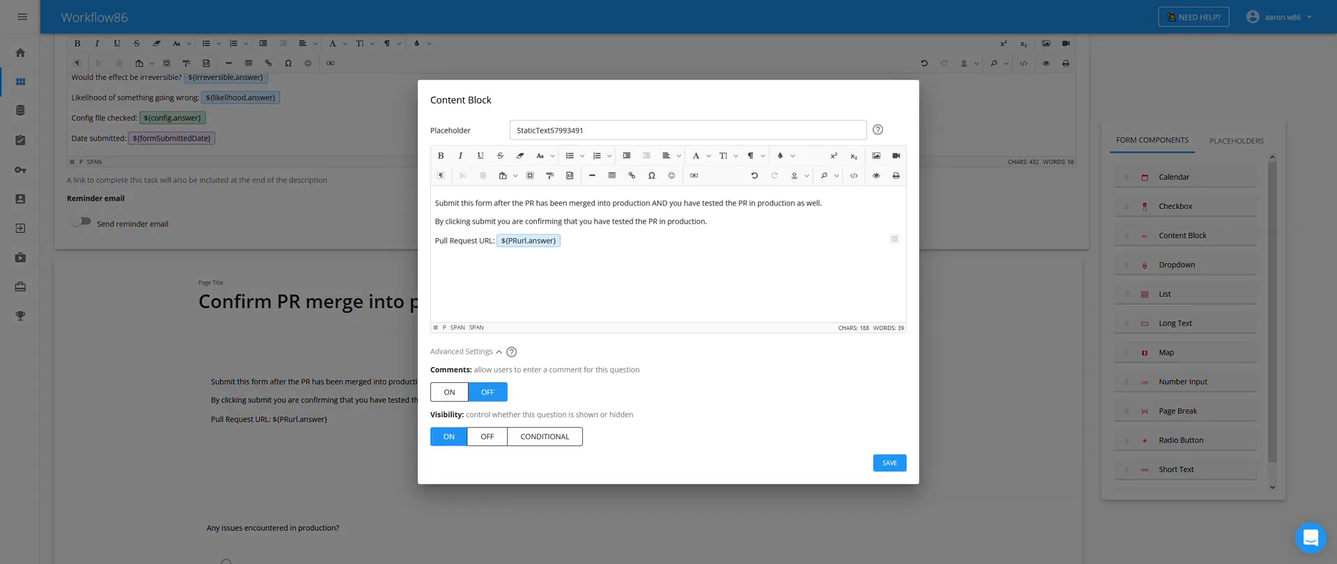
key(ctrl+v)
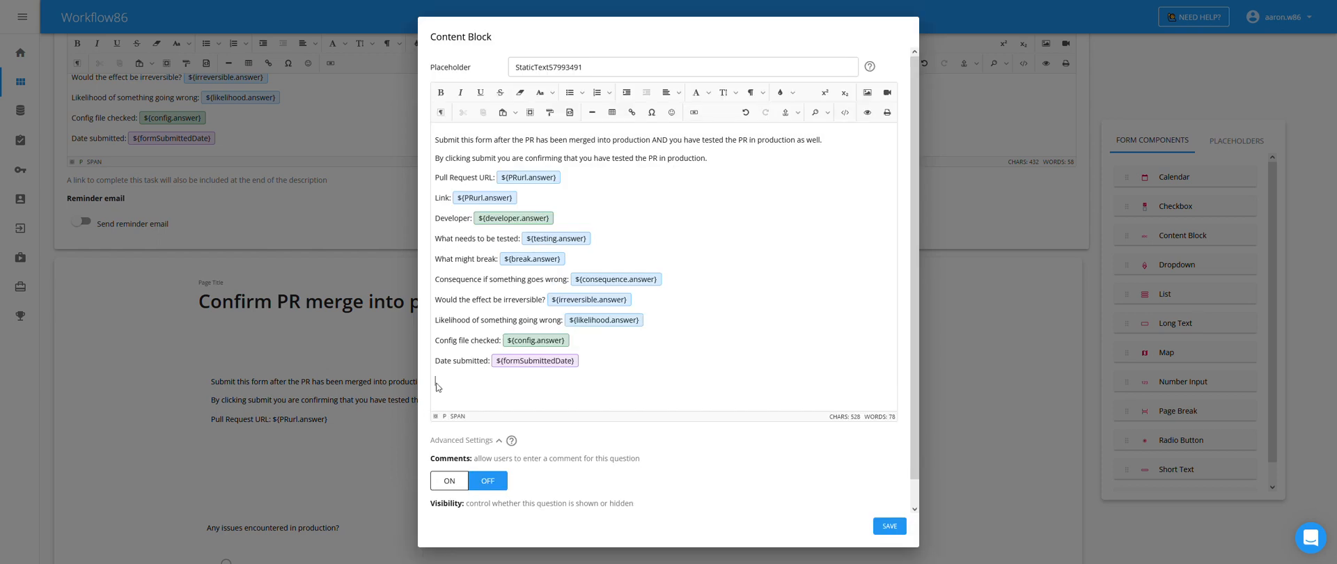
key(BackSpace)
key(BackSpace)
key(BackSpace)
key(BackSpace)
key(BackSpace)
key(BackSpace)
key(BackSpace)
key(BackSpace)
key(BackSpace)
key(BackSpace)
key(BackSpace)
key(BackSpace)
key(BackSpace)
key(BackSpace)
key(BackSpace)
key(BackSpace)
key(BackSpace)
key(BackSpace)
key(BackSpace)
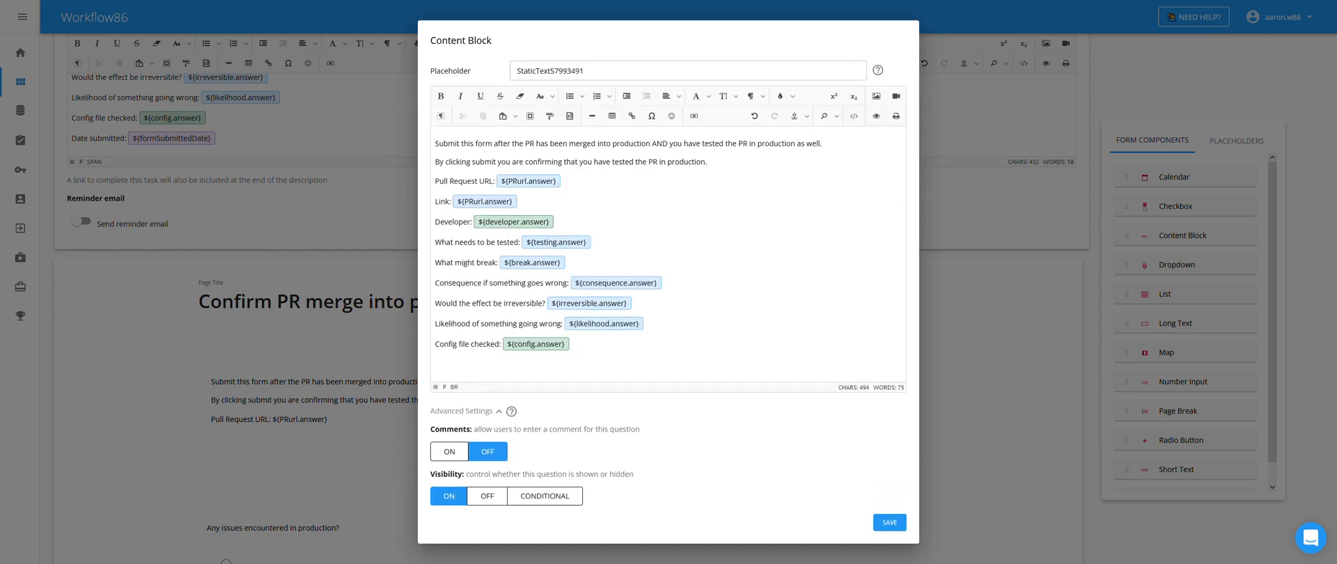
key(ctrl+z)
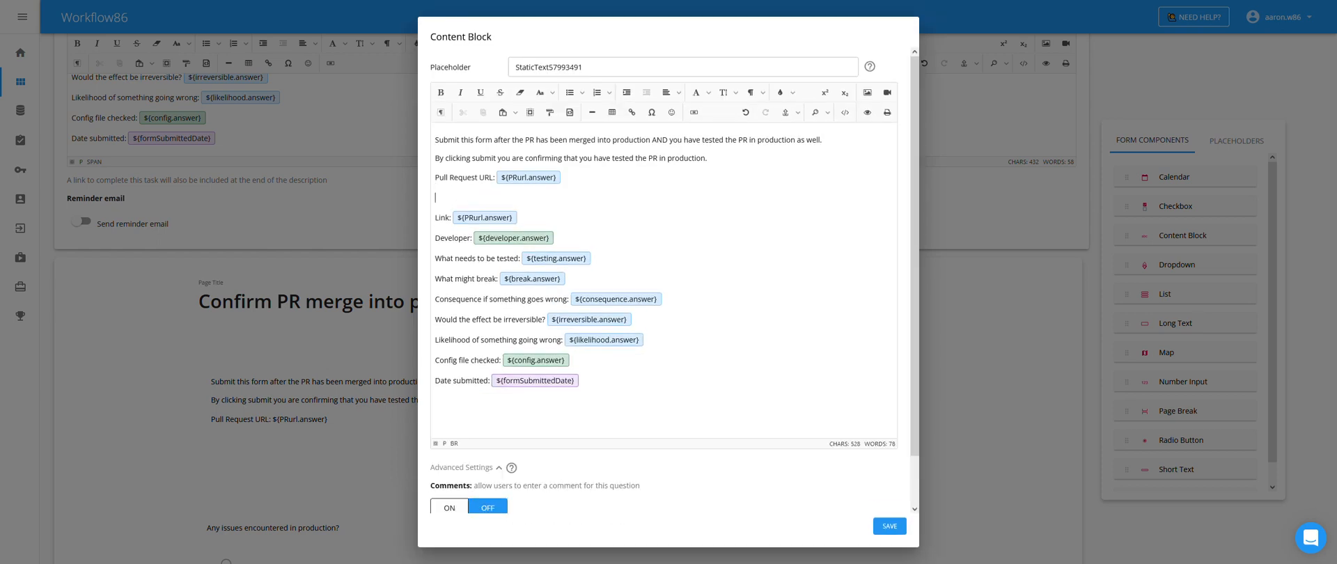
key(BackSpace)
click(888, 524)
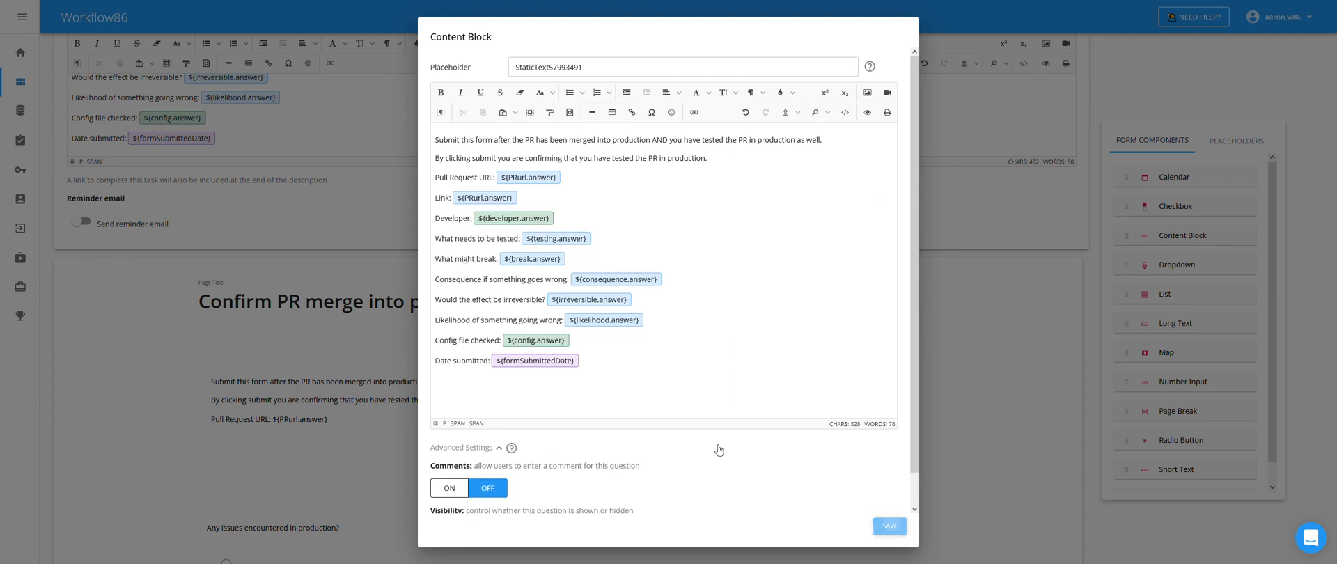
scroll(571, 299, up, 2)
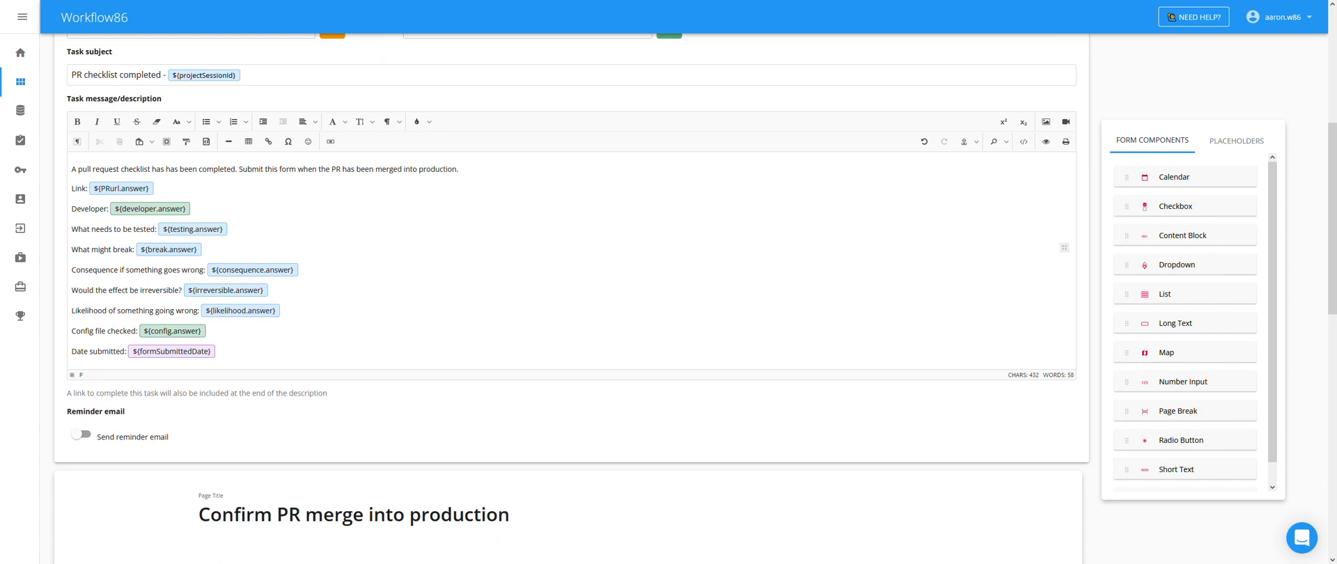
- Delete the Link through ${formSubmittedDate} placeholder lines from the task message, keeping its opening sentence
drag(217, 350, 115, 290)
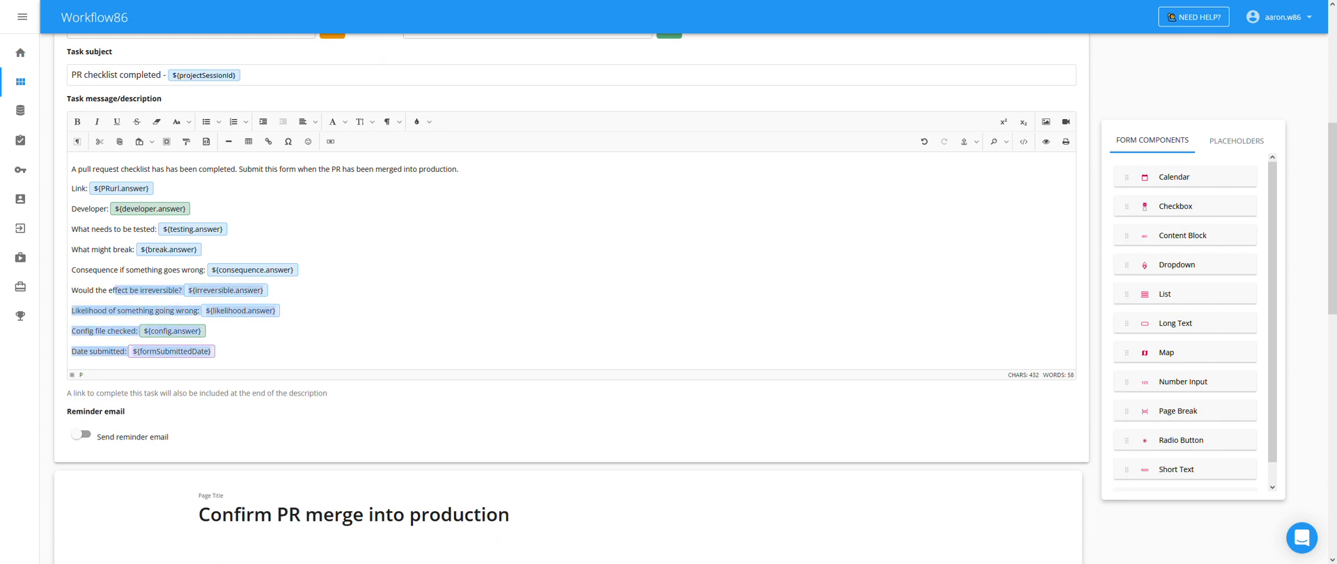
click(217, 351)
key(BackSpace)
key(BackSpace)
key(BackSpace)
key(BackSpace)
key(BackSpace)
key(BackSpace)
key(BackSpace)
key(BackSpace)
key(BackSpace)
key(BackSpace)
key(BackSpace)
key(BackSpace)
key(BackSpace)
key(BackSpace)
key(BackSpace)
key(BackSpace)
key(BackSpace)
key(BackSpace)
key(BackSpace)
key(BackSpace)
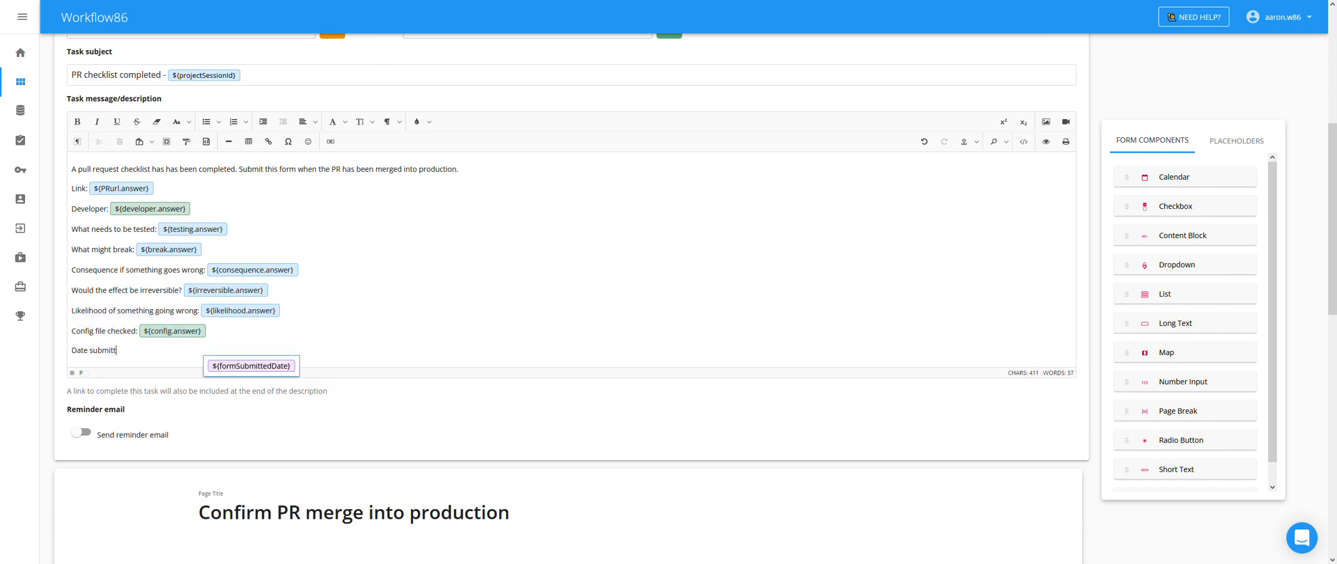
key(BackSpace)
key(BackSpace)
key(BackSpace)
key(BackSpace)
key(BackSpace)
key(BackSpace)
key(BackSpace)
key(BackSpace)
key(BackSpace)
key(BackSpace)
key(BackSpace)
key(BackSpace)
key(BackSpace)
key(BackSpace)
key(BackSpace)
key(BackSpace)
key(BackSpace)
key(BackSpace)
key(BackSpace)
key(BackSpace)
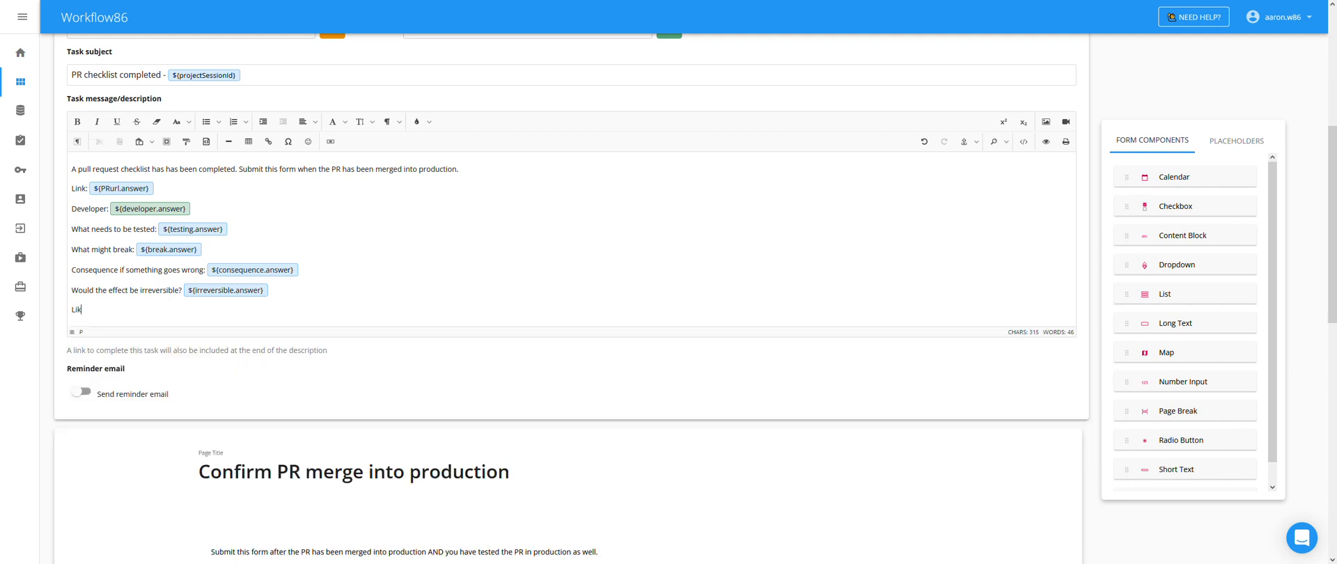
key(BackSpace)
key(BackSpace)
key(BackSpace)
key(BackSpace)
key(BackSpace)
key(BackSpace)
key(BackSpace)
key(BackSpace)
key(BackSpace)
key(BackSpace)
key(BackSpace)
key(BackSpace)
key(BackSpace)
key(BackSpace)
key(BackSpace)
key(BackSpace)
key(BackSpace)
key(BackSpace)
key(BackSpace)
key(BackSpace)
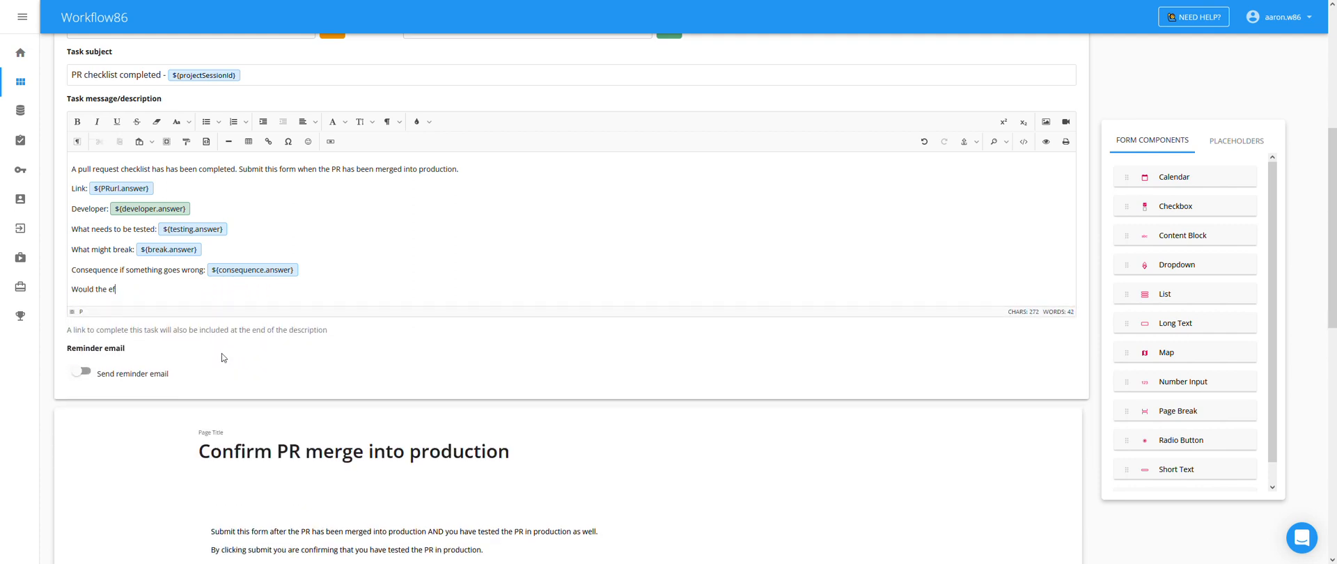
key(BackSpace)
key(BackSpace)
key(BackSpace)
key(BackSpace)
key(BackSpace)
key(BackSpace)
key(BackSpace)
key(BackSpace)
key(BackSpace)
key(BackSpace)
key(BackSpace)
key(BackSpace)
key(BackSpace)
key(BackSpace)
key(BackSpace)
key(BackSpace)
key(BackSpace)
key(BackSpace)
key(BackSpace)
key(BackSpace)
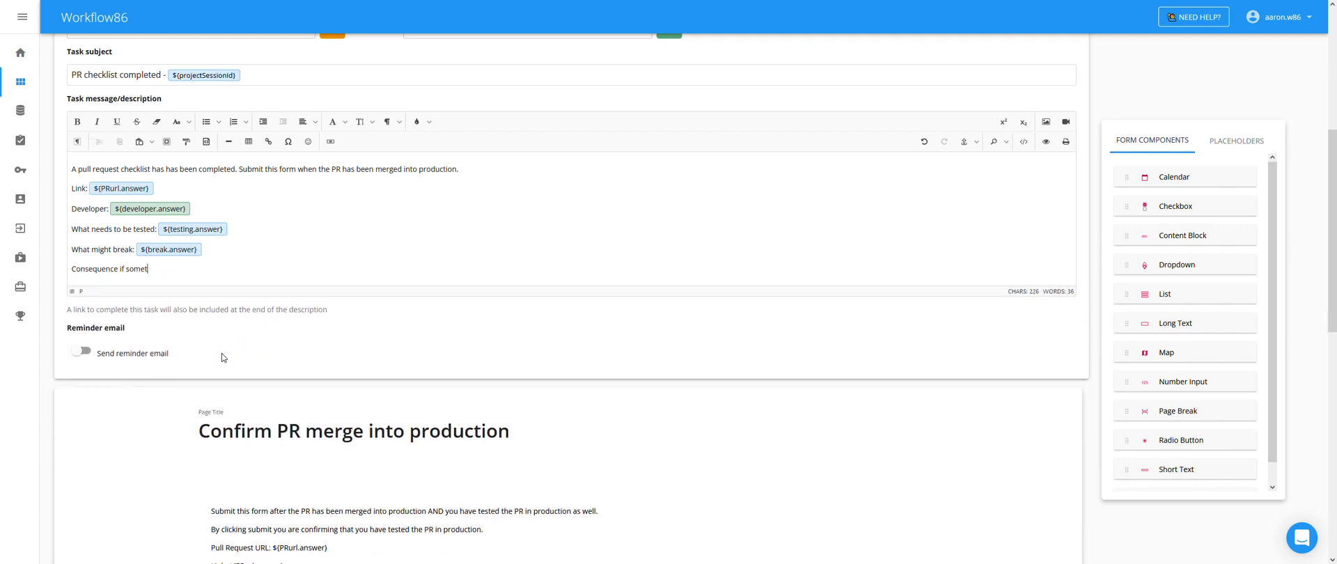
key(BackSpace)
key(BackSpace)
key(BackSpace)
key(BackSpace)
key(BackSpace)
key(BackSpace)
key(BackSpace)
key(BackSpace)
key(BackSpace)
key(BackSpace)
key(BackSpace)
key(BackSpace)
key(BackSpace)
key(BackSpace)
key(BackSpace)
key(BackSpace)
key(BackSpace)
key(BackSpace)
key(BackSpace)
key(BackSpace)
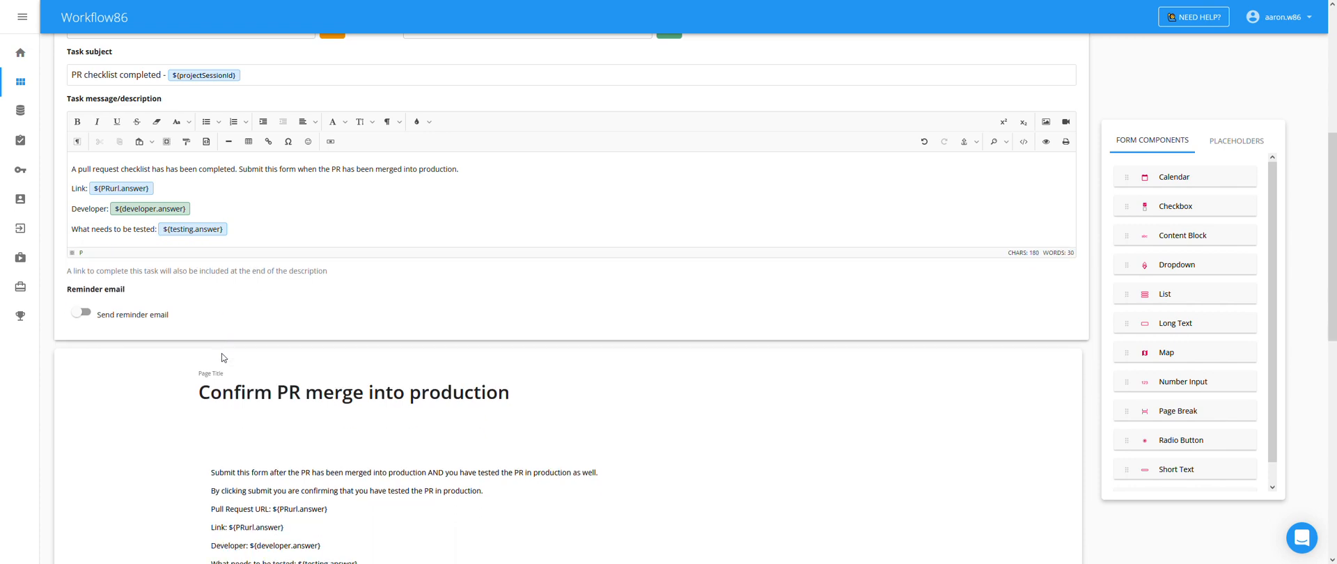
key(BackSpace)
key(BackSpace)
key(BackSpace)
key(BackSpace)
key(BackSpace)
key(BackSpace)
key(BackSpace)
key(BackSpace)
key(BackSpace)
key(BackSpace)
key(BackSpace)
key(BackSpace)
key(BackSpace)
key(BackSpace)
key(BackSpace)
key(BackSpace)
key(BackSpace)
key(BackSpace)
key(BackSpace)
key(BackSpace)
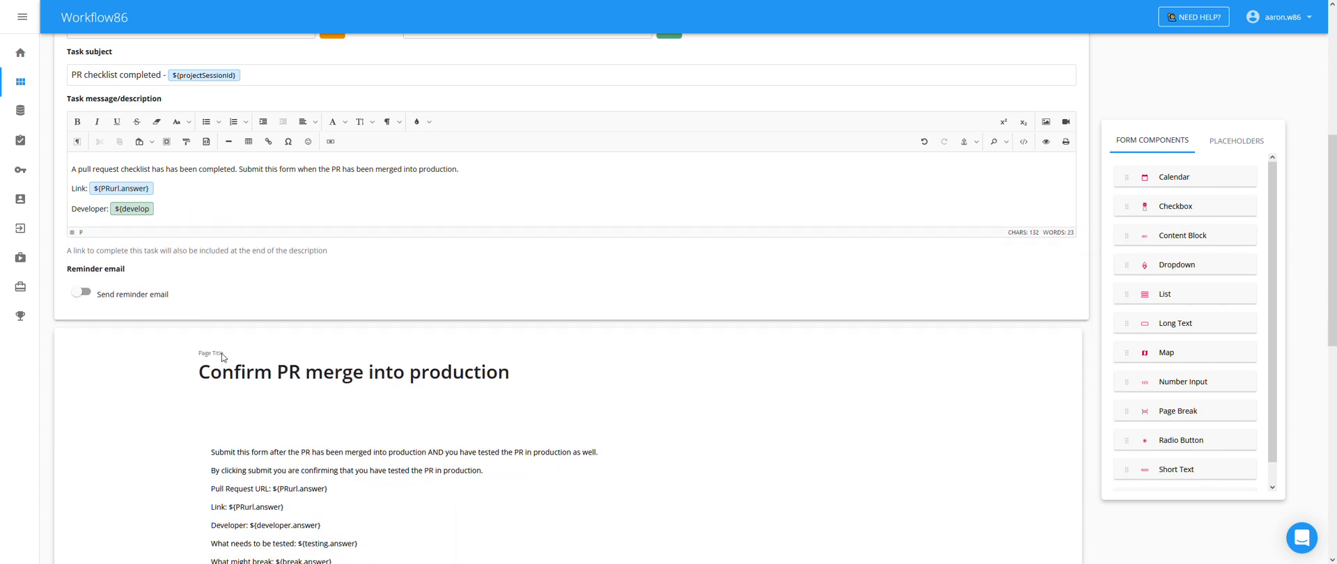
key(BackSpace)
key(BackSpace)
key(BackSpace)
key(BackSpace)
key(BackSpace)
key(BackSpace)
key(BackSpace)
key(BackSpace)
key(BackSpace)
key(BackSpace)
key(BackSpace)
key(BackSpace)
key(BackSpace)
key(BackSpace)
key(BackSpace)
key(BackSpace)
key(BackSpace)
key(BackSpace)
key(BackSpace)
key(BackSpace)
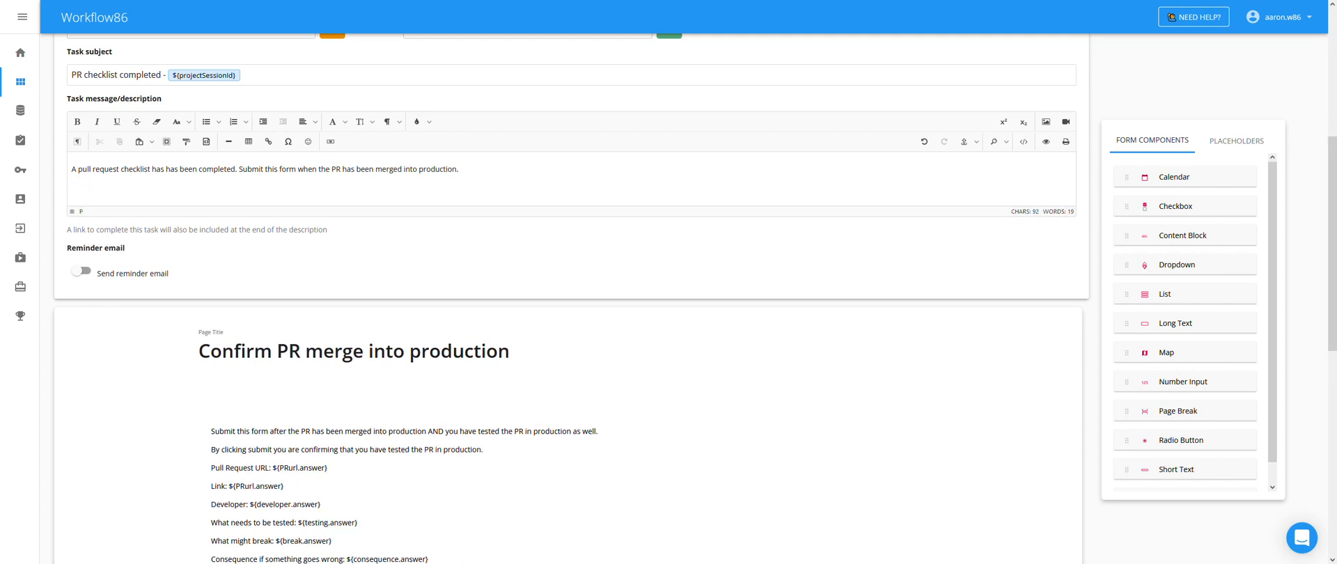
scroll(666, 270, up, 5)
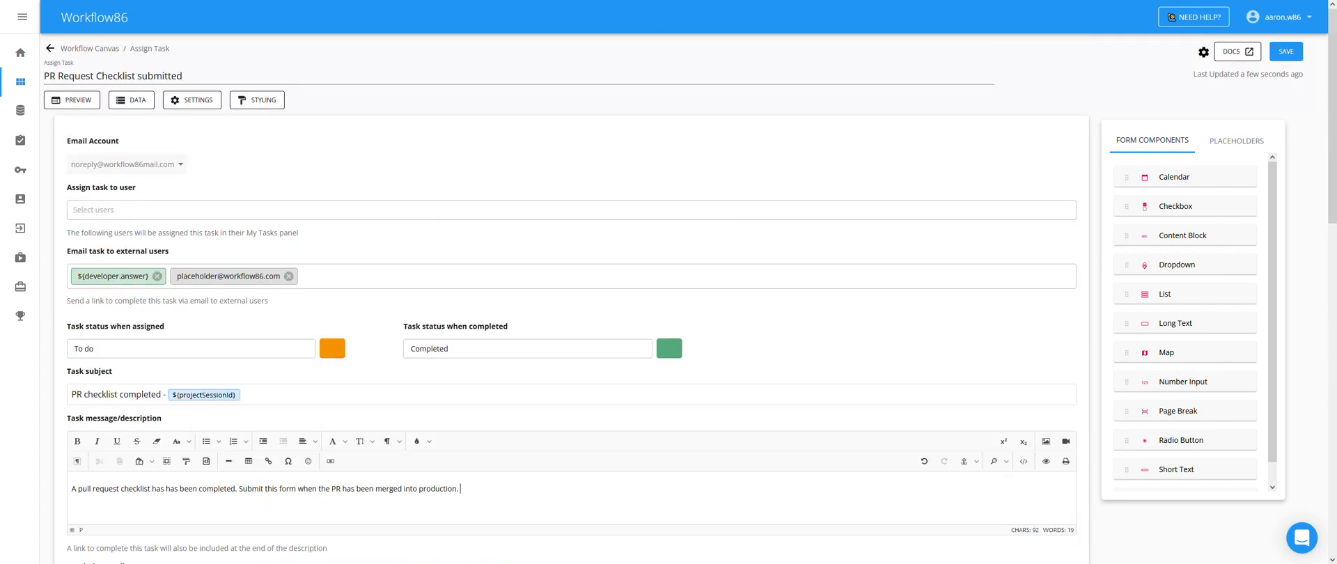
- Save the trimmed task and publish the Pull Request Checklist Workflow as version 13 to production
click(1278, 59)
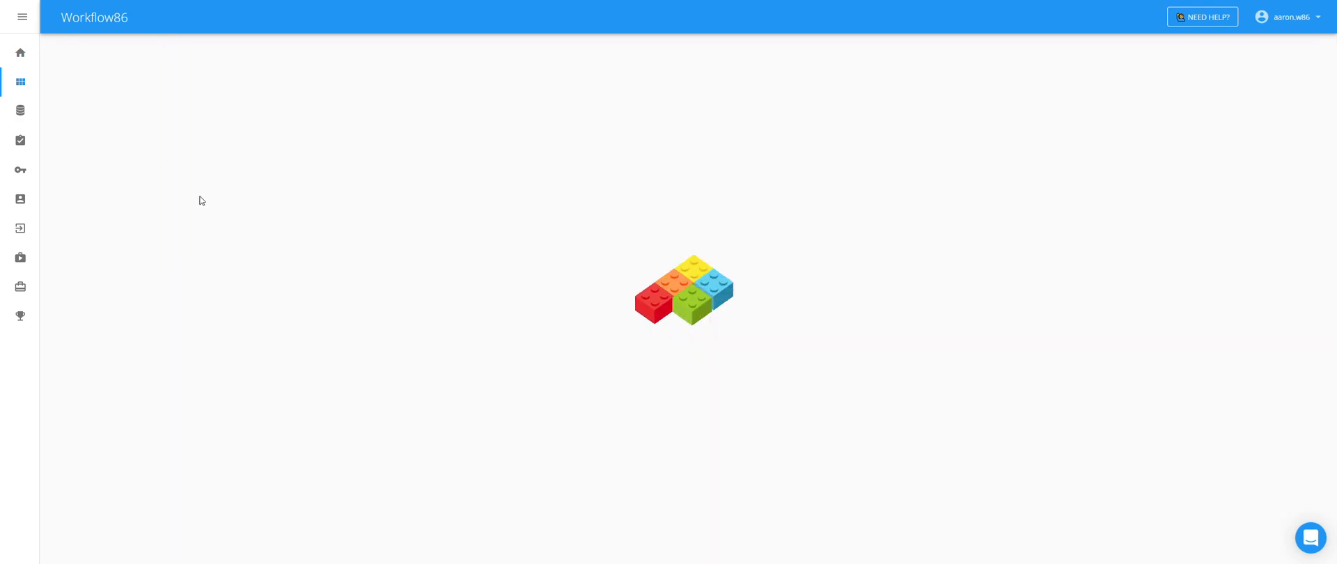
click(112, 93)
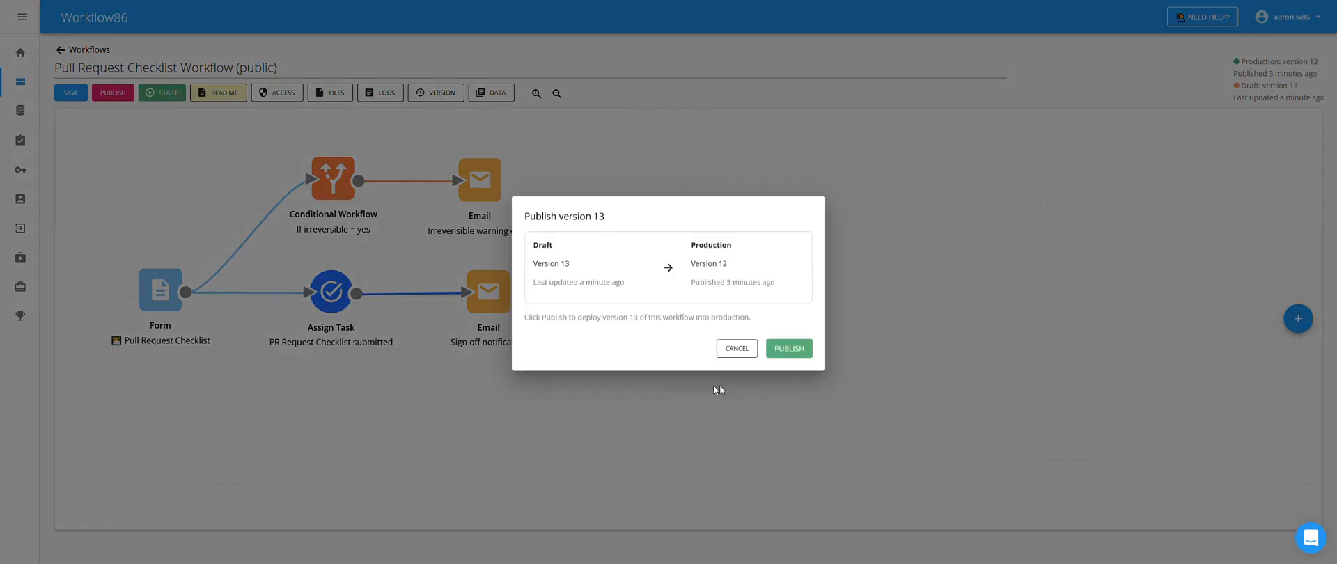
click(790, 347)
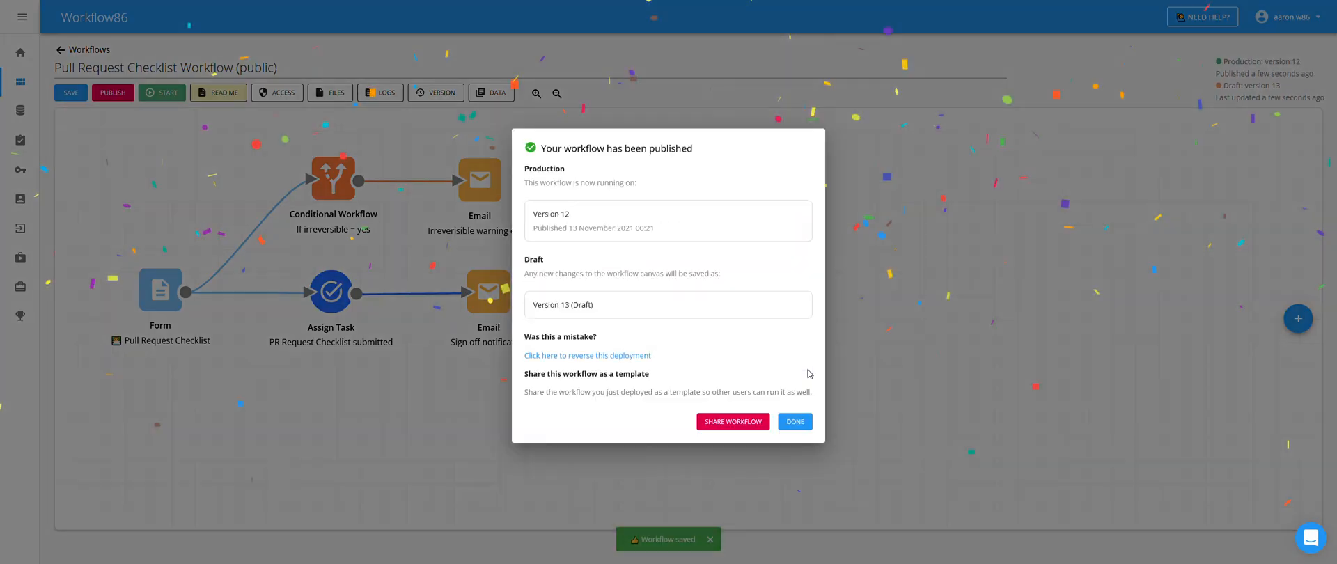
click(307, 306)
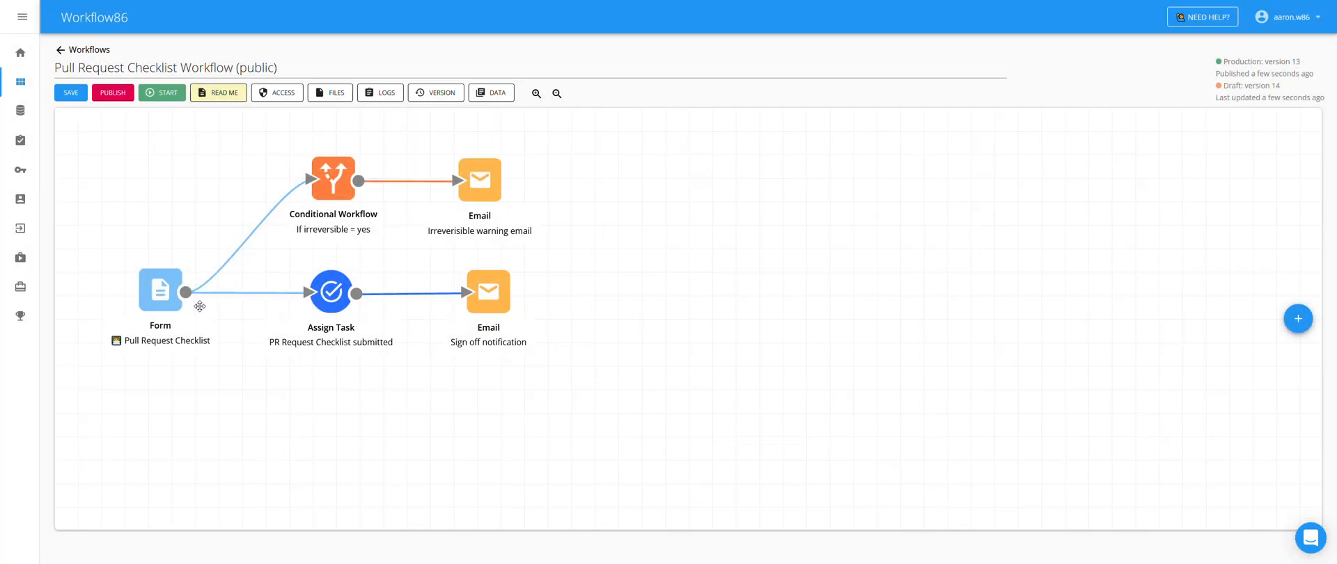
double_click(324, 293)
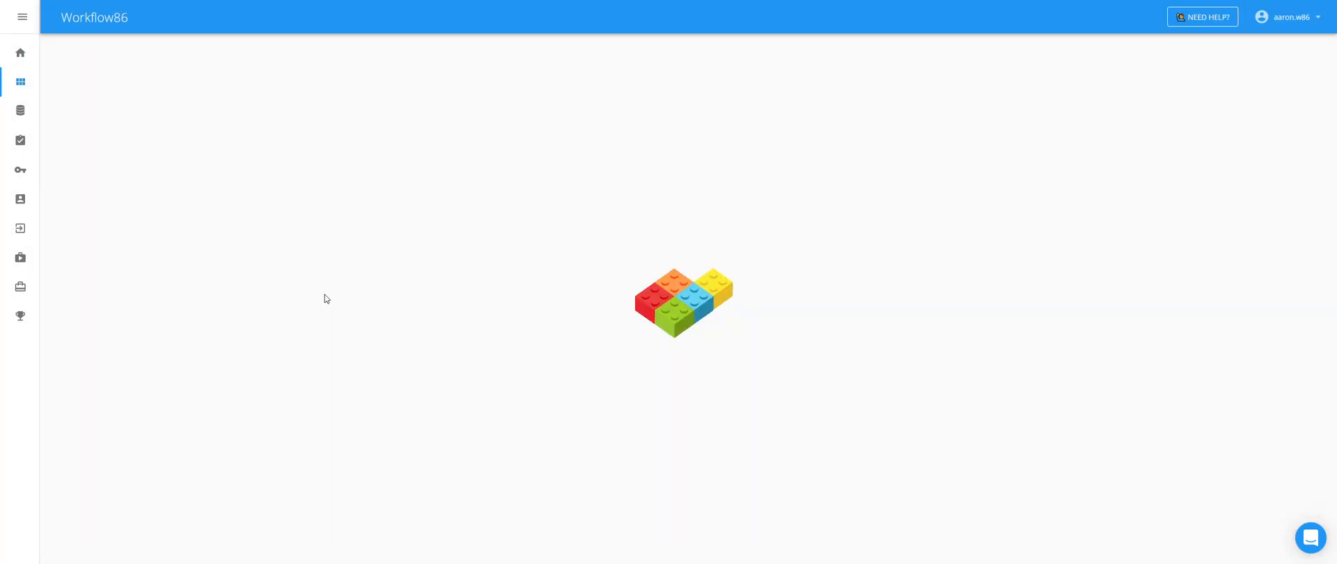
scroll(380, 347, down, 8)
scroll(252, 242, up, 3)
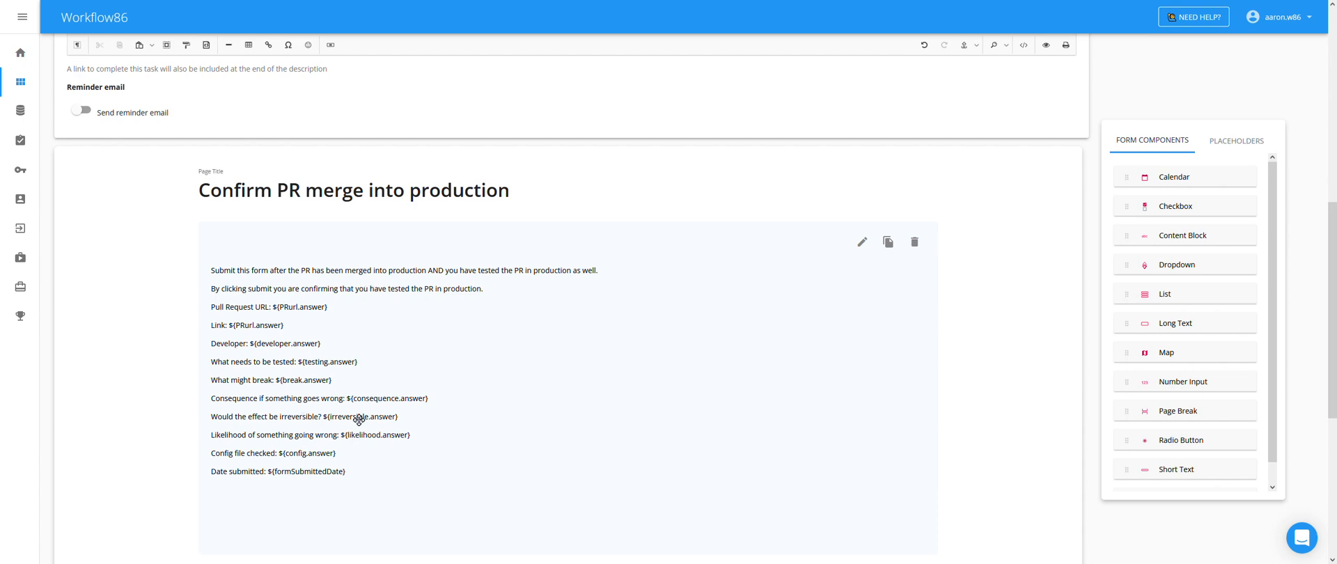
scroll(359, 418, up, 5)
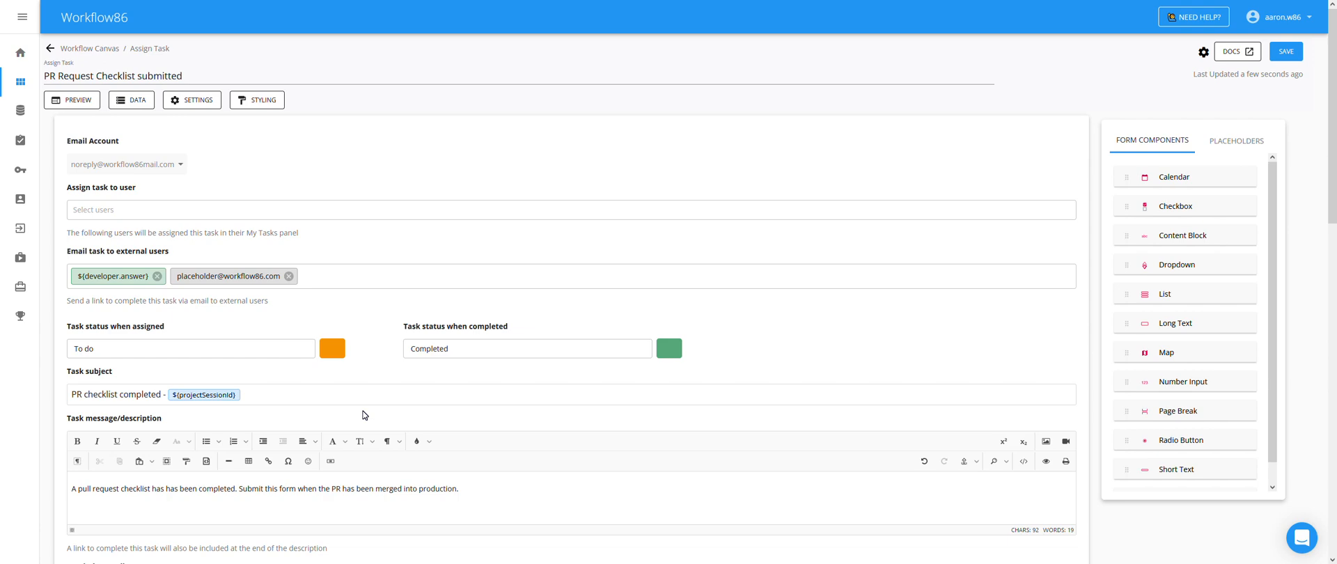
scroll(363, 415, down, 3)
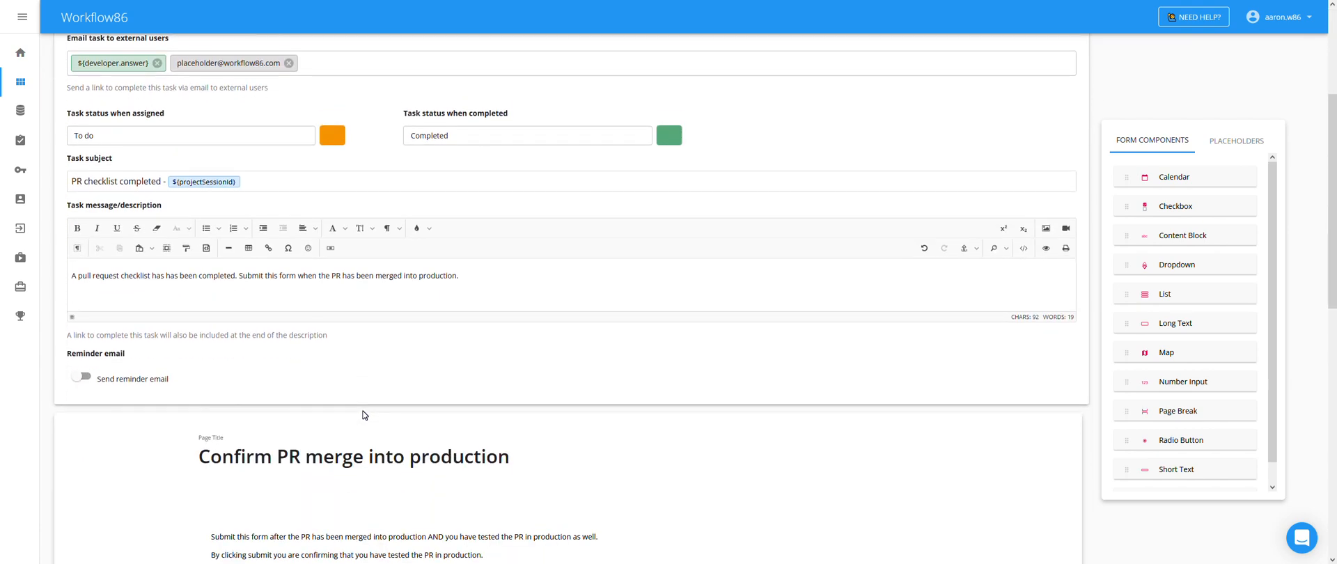
scroll(362, 415, down, 2)
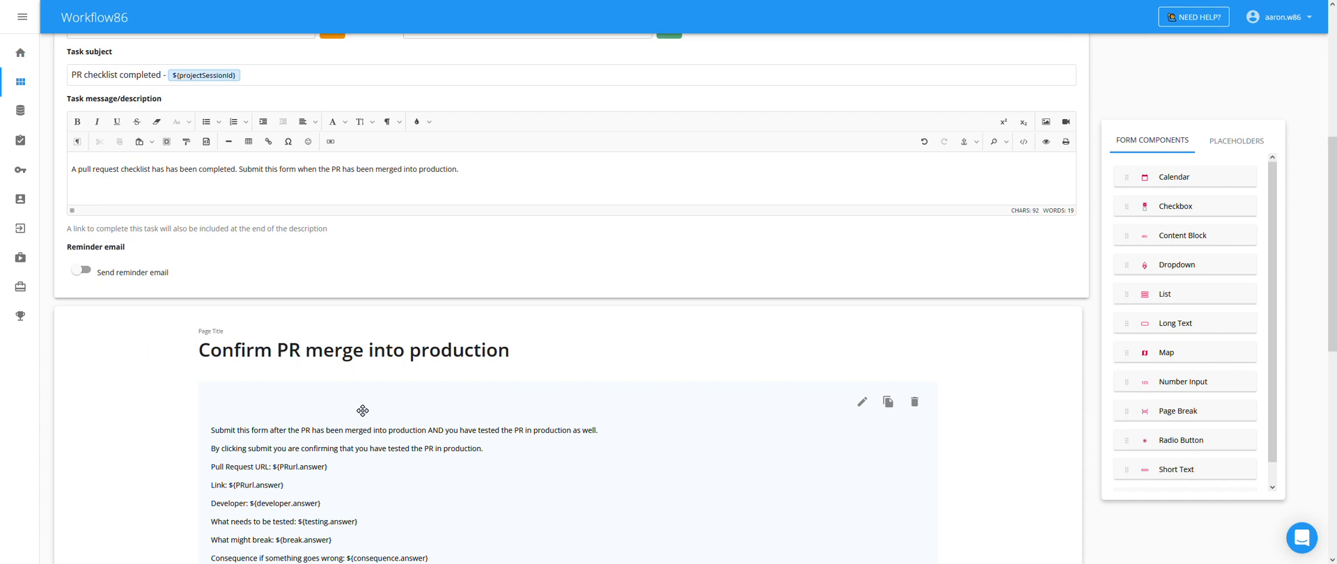
scroll(361, 410, up, 4)
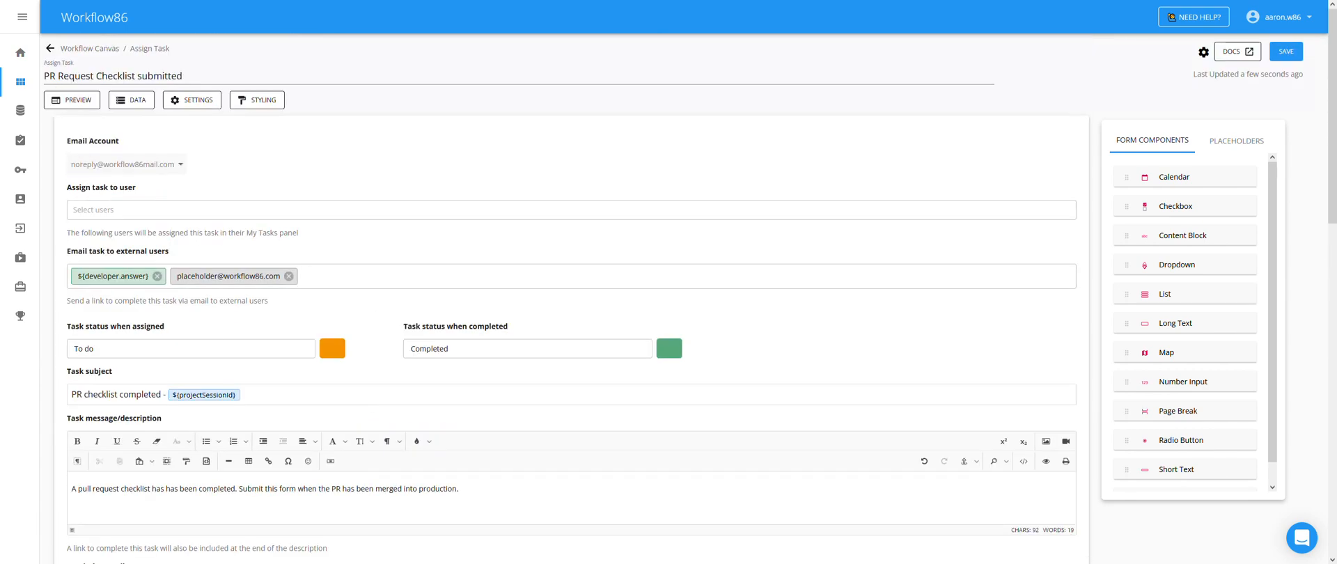
click(49, 52)
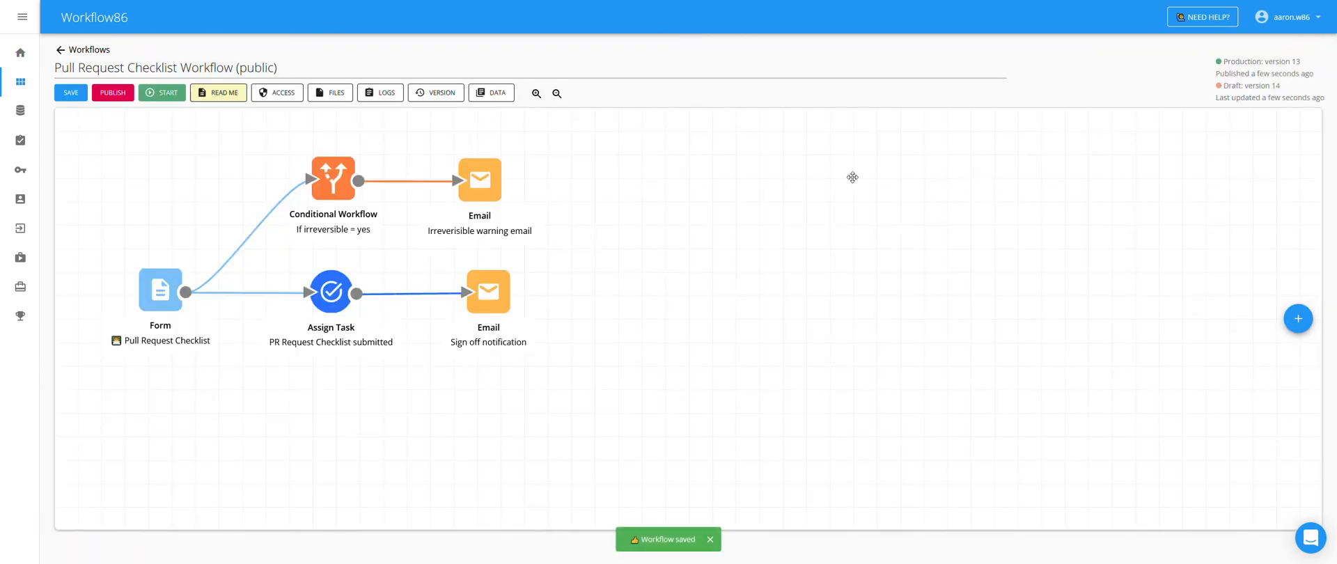